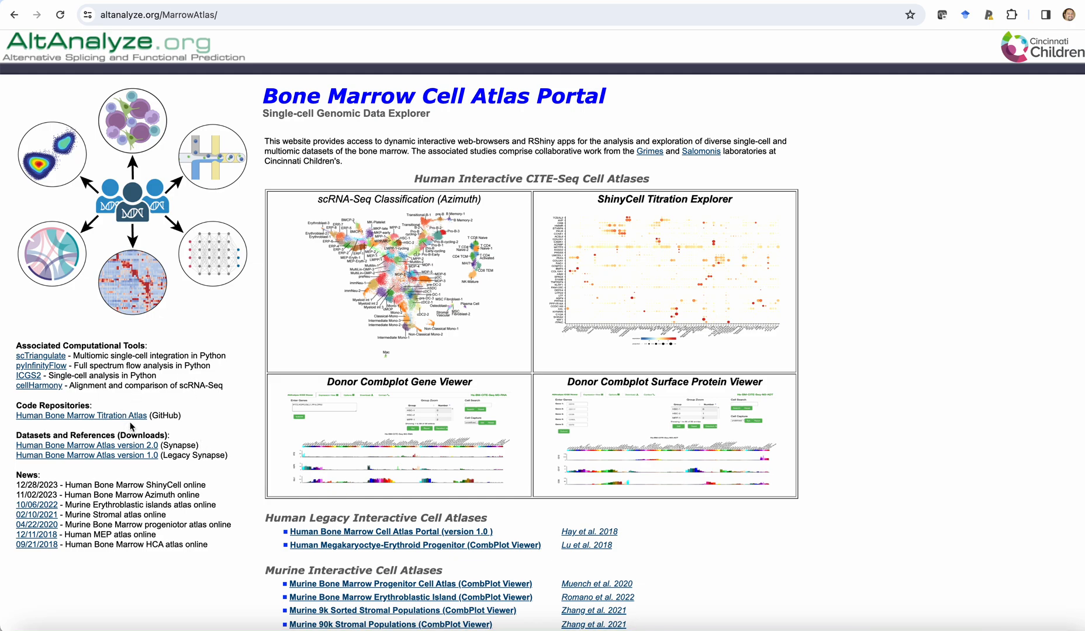
Open the scRNA-Seq Classification (Azimuth) app from the Bone Marrow Cell Atlas Portal and load its demo dataset.
left_click(418, 301)
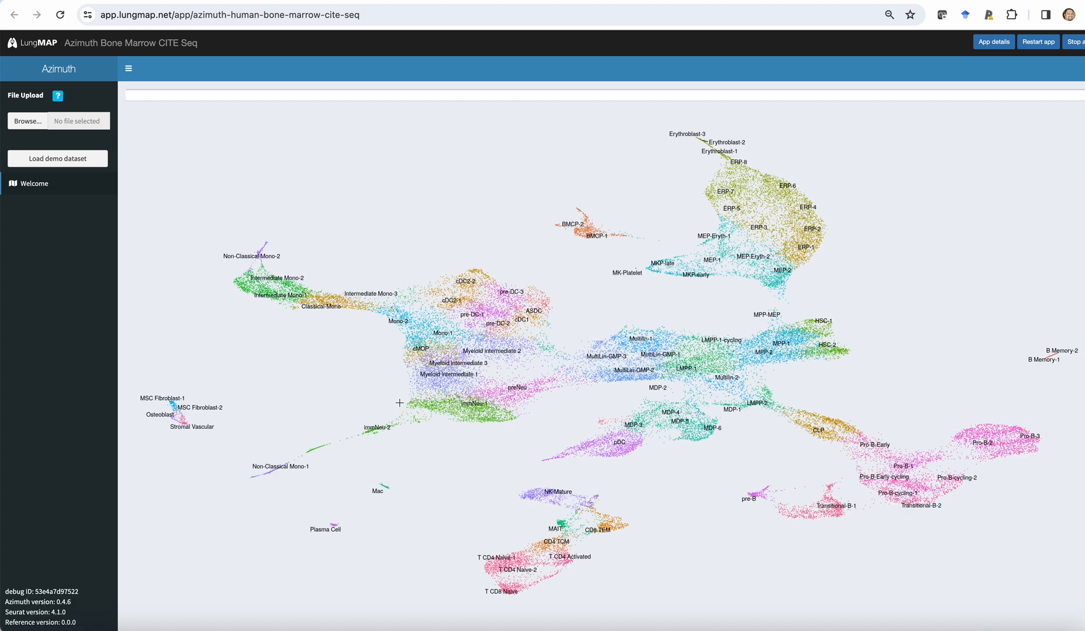
mouse_move(395, 415)
left_click(62, 160)
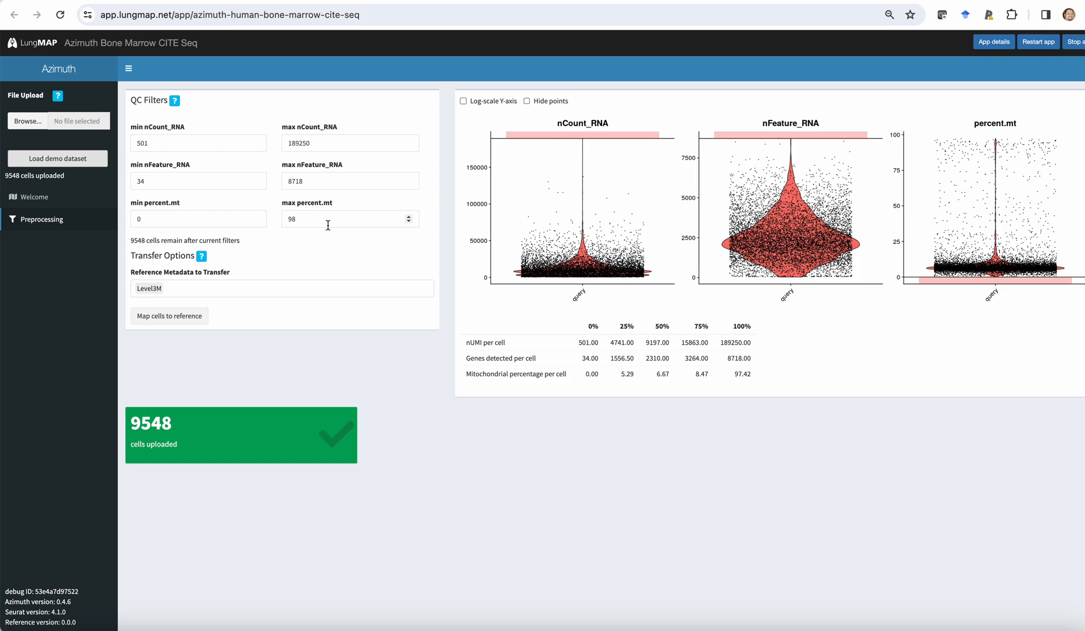
Add Level2 to the reference metadata to transfer and map the cells to the reference.
left_click(212, 293)
left_click(188, 324)
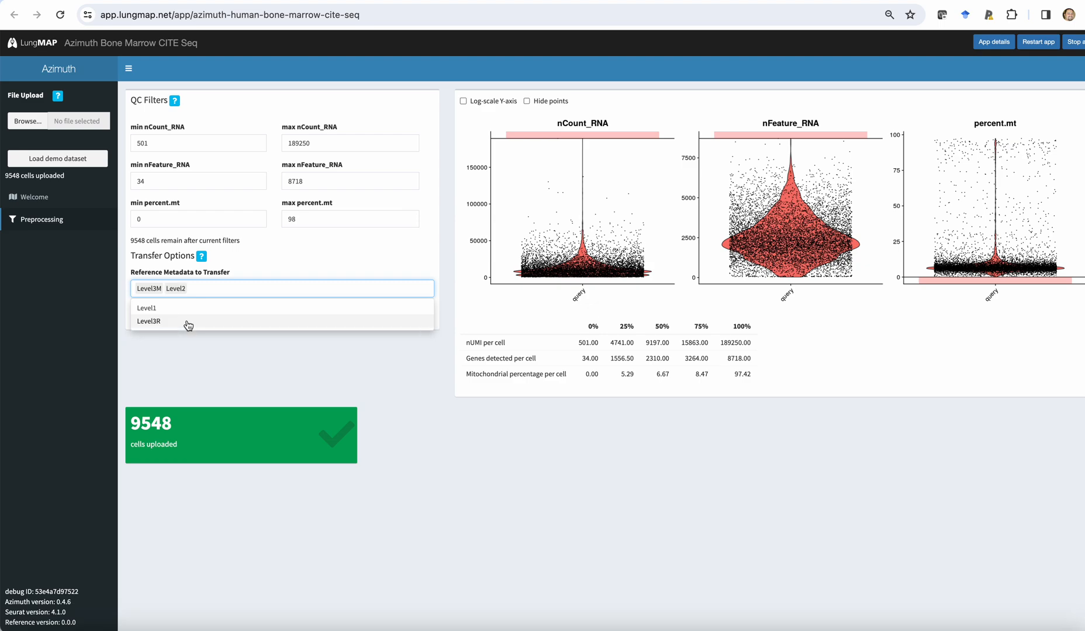
left_click(193, 385)
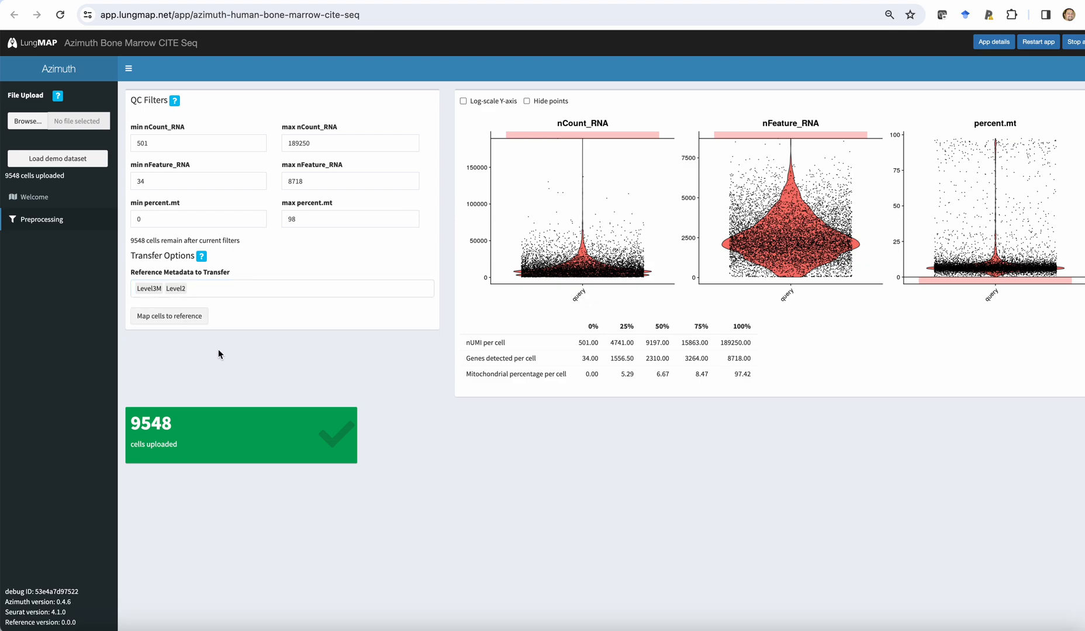
left_click(194, 318)
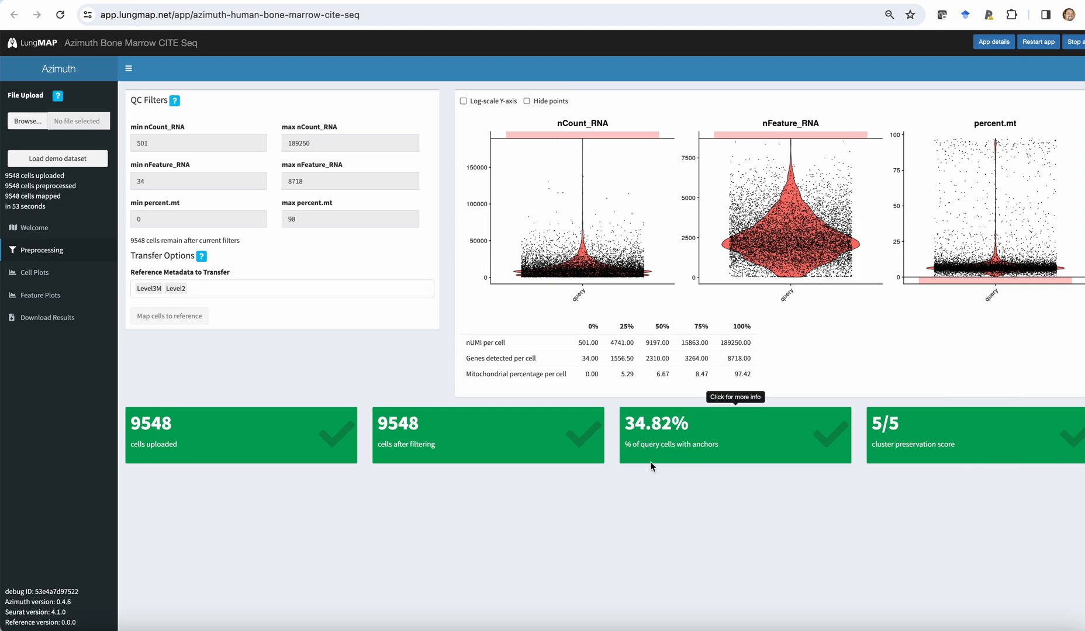
Show the cell plots and color the reference UMAP by Level2 in addition to Level3M.
left_click(34, 273)
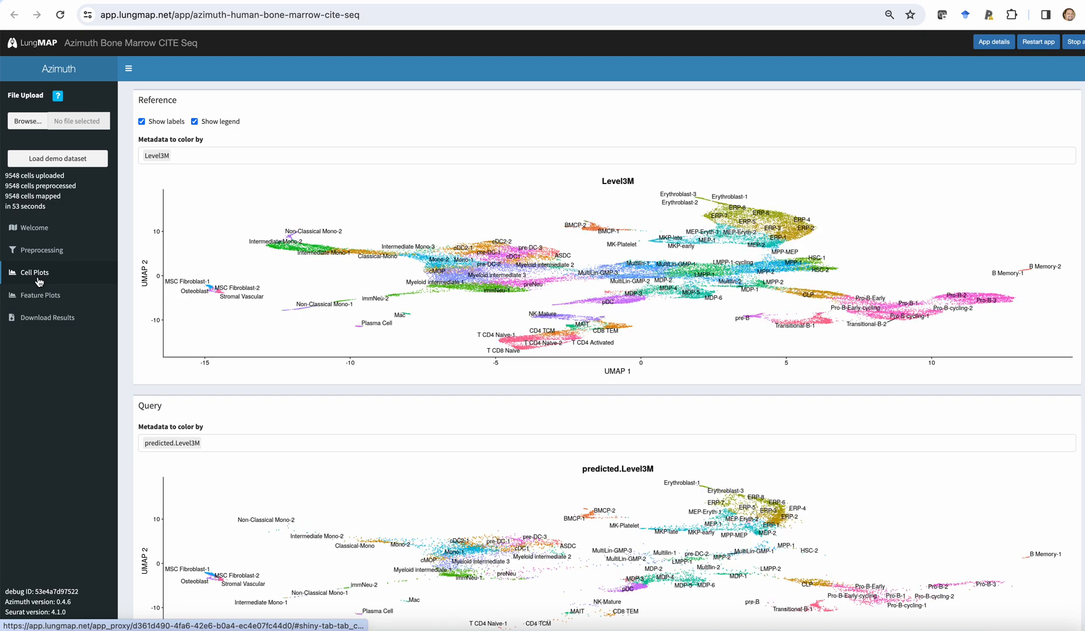
left_click(177, 155)
left_click(155, 175)
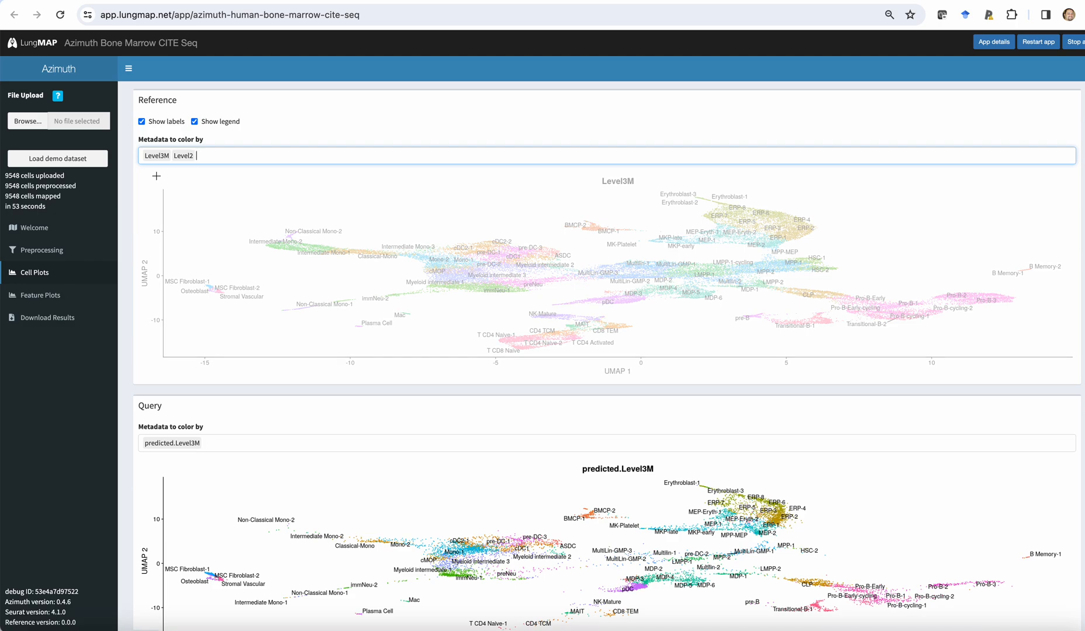
Add predicted.Level2 to the query plot's coloring metadata, compare the query with the reference plots, and review the metadata table.
scroll(217, 358, "down", 3)
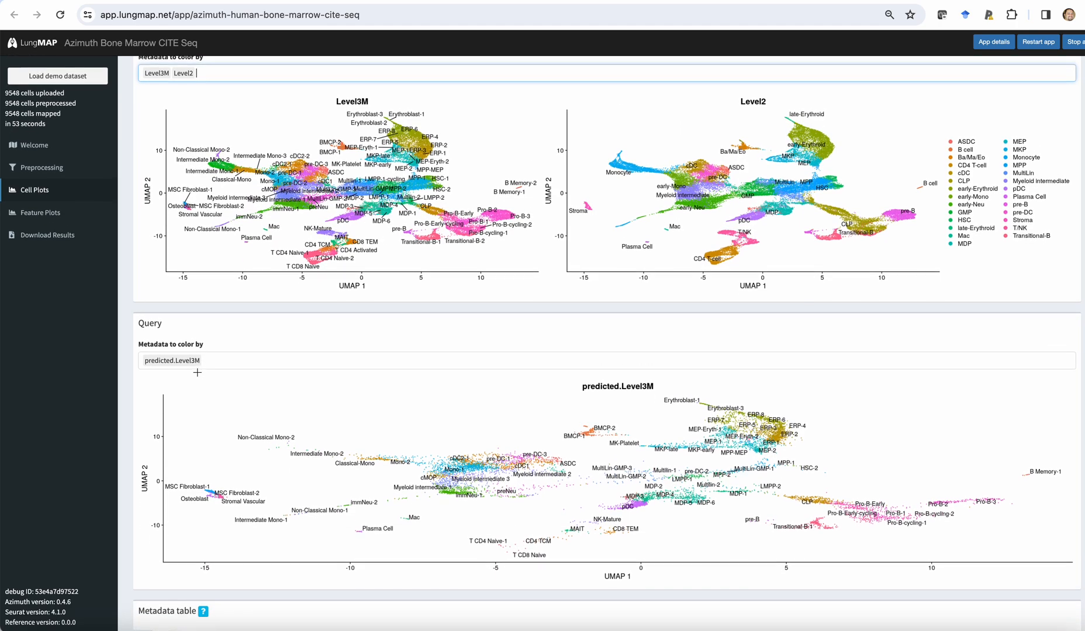
left_click(217, 359)
type("le")
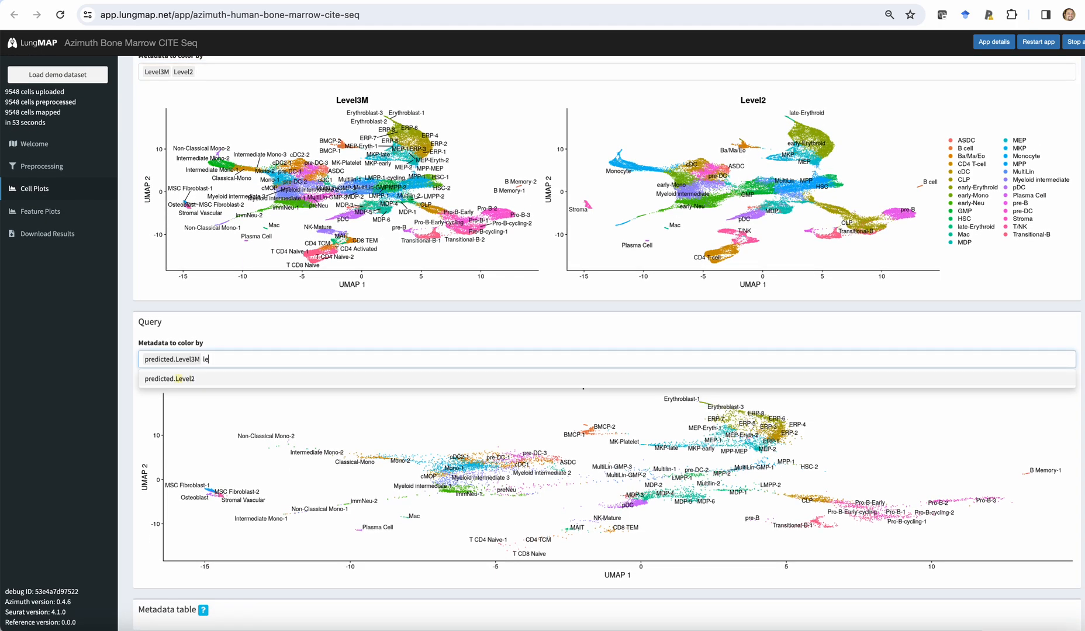
left_click(189, 380)
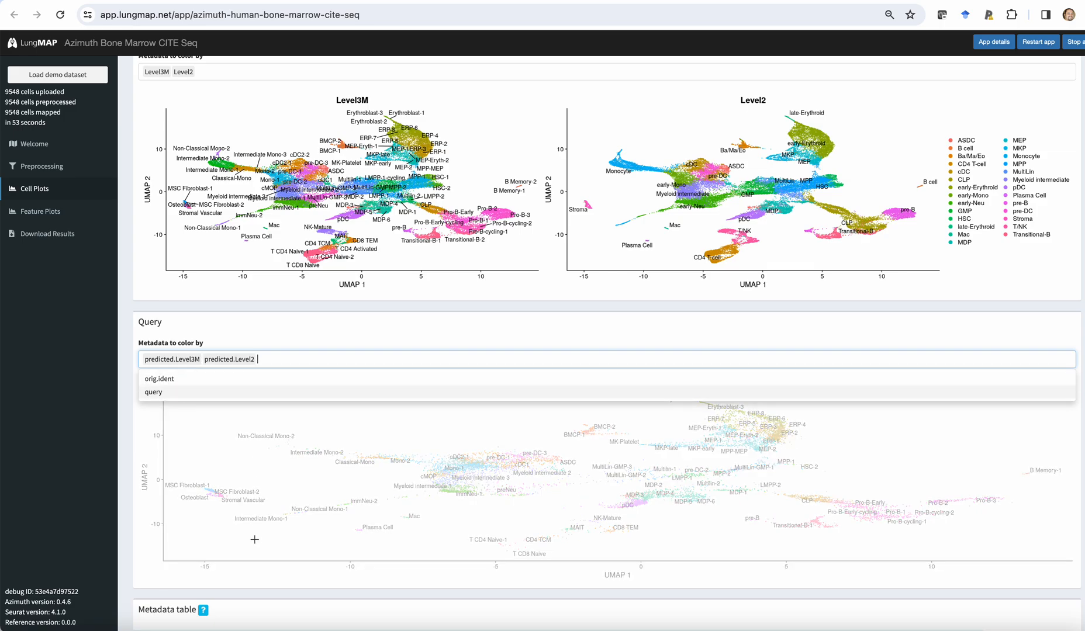
scroll(257, 555, "up", 2)
scroll(256, 558, "down", 3)
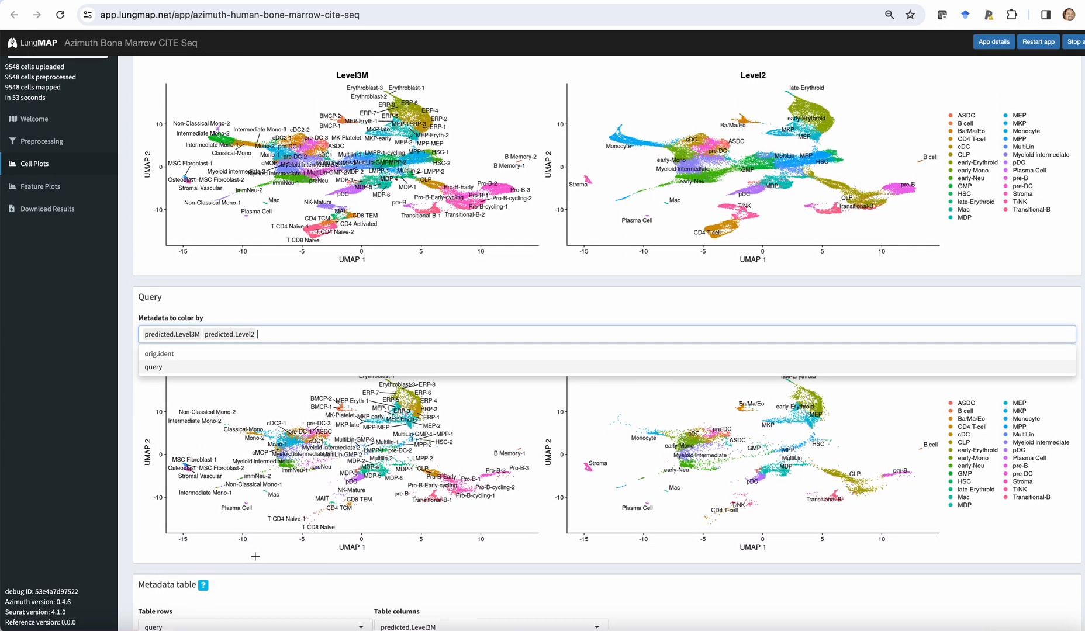
scroll(256, 560, "up", 5)
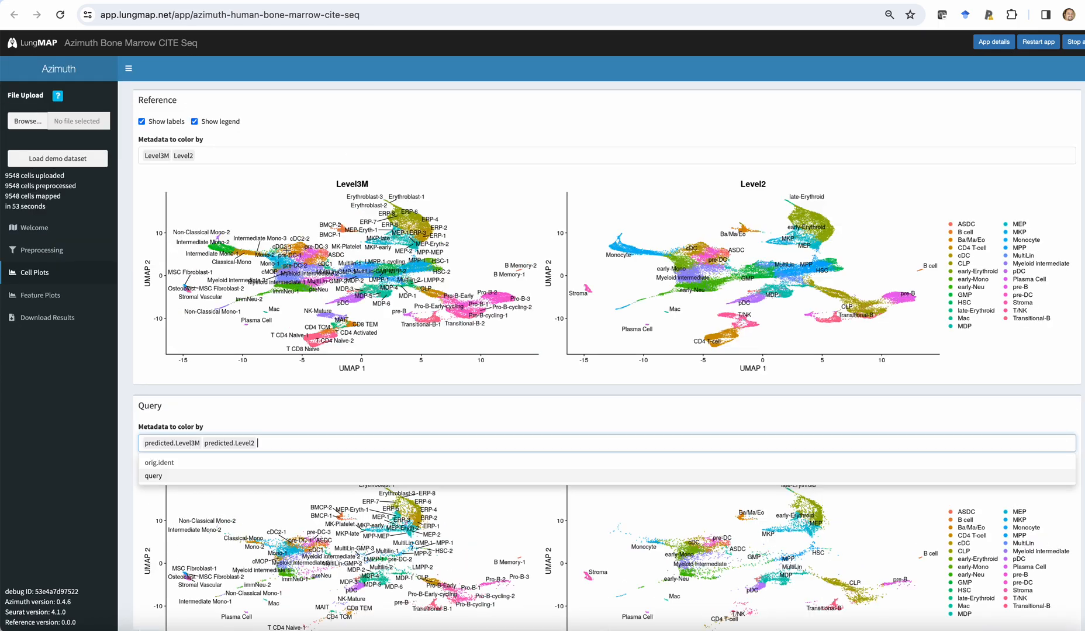
scroll(232, 227, "down", 8)
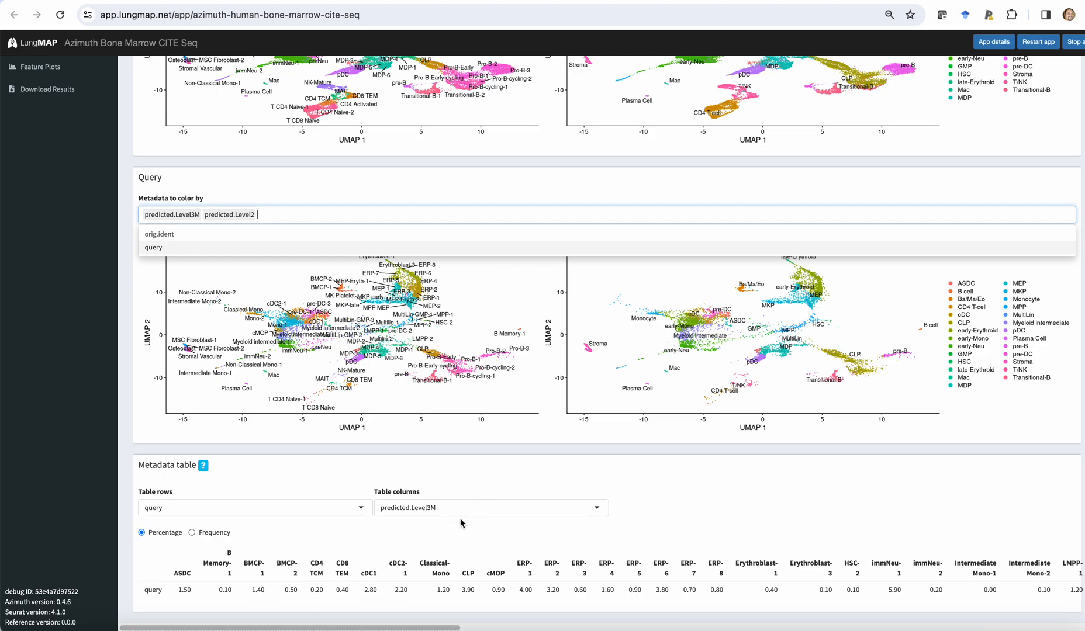
Open the feature plots and review the default gene's UMAP, its violin plot and the predicted cell type cluster biomarkers.
scroll(460, 522, "up", 5)
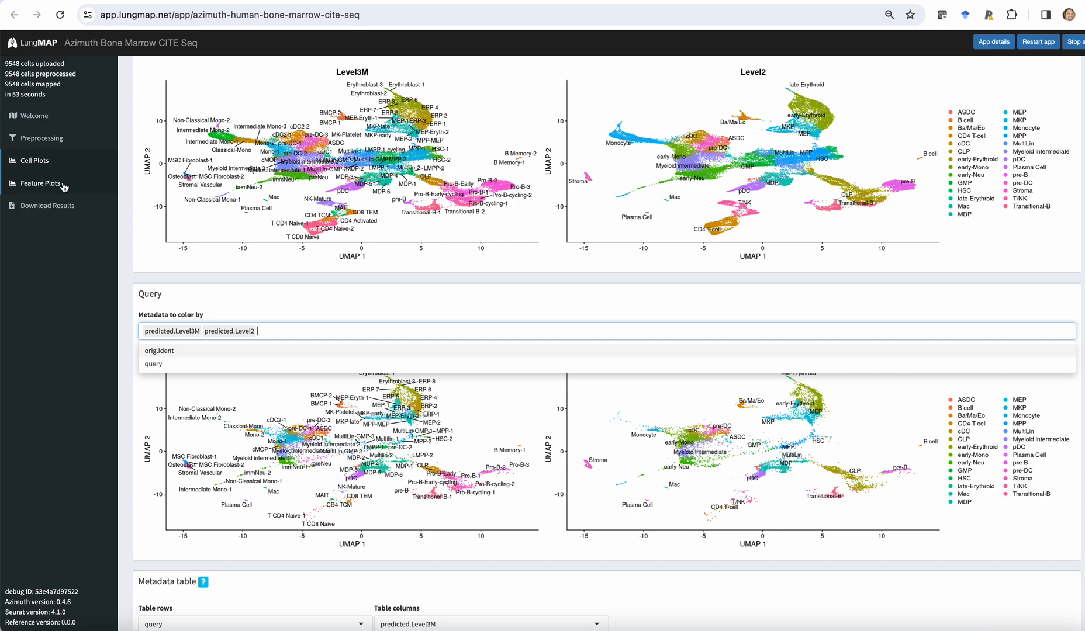
left_click(63, 185)
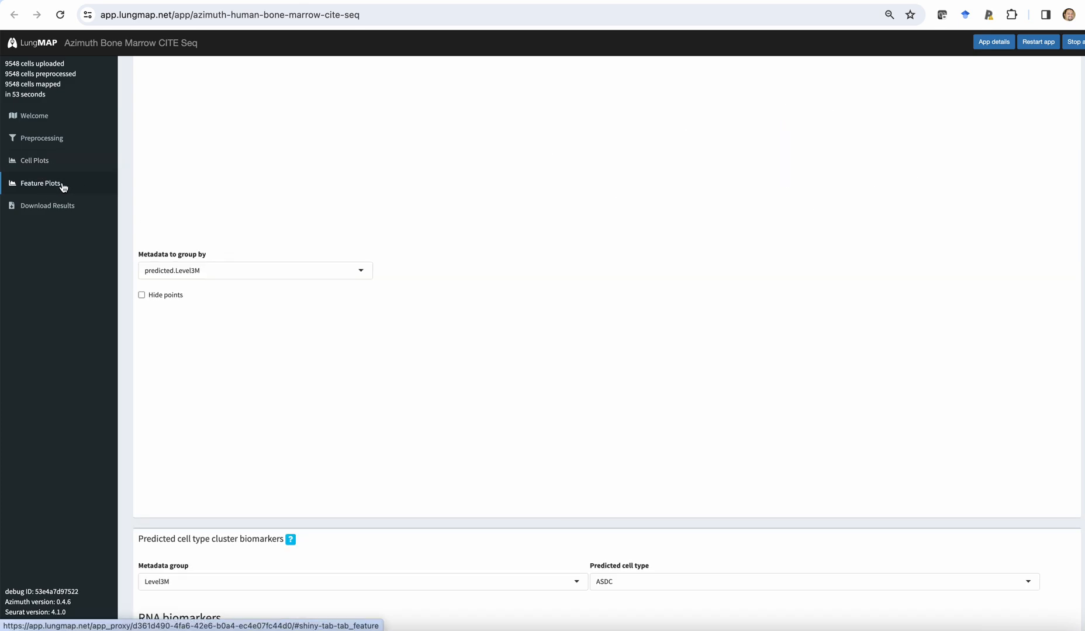
scroll(121, 220, "up", 3)
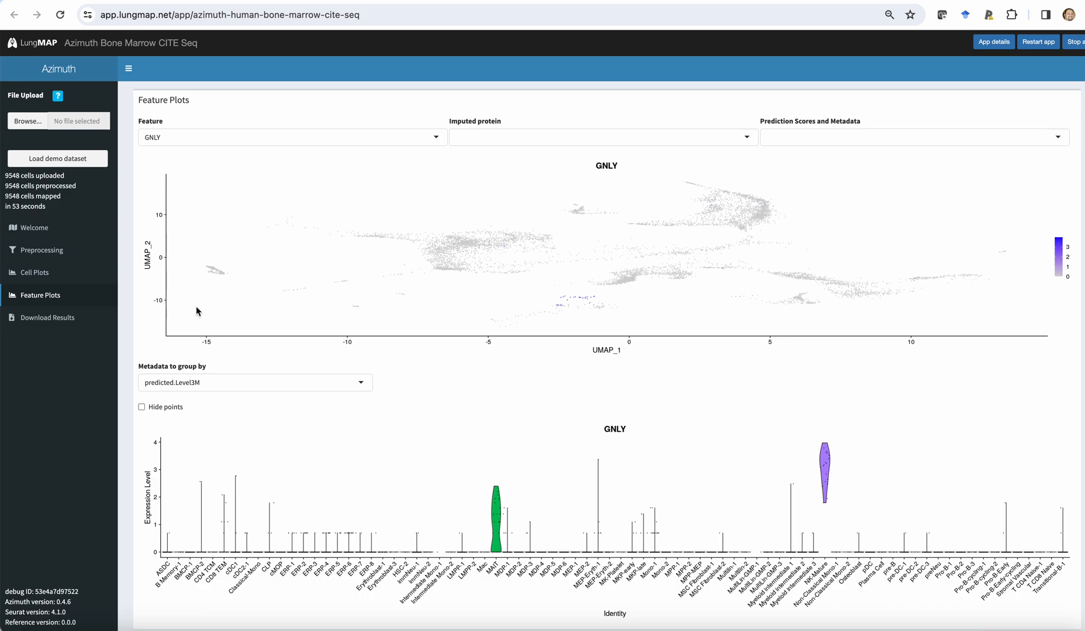
scroll(196, 307, "down", 5)
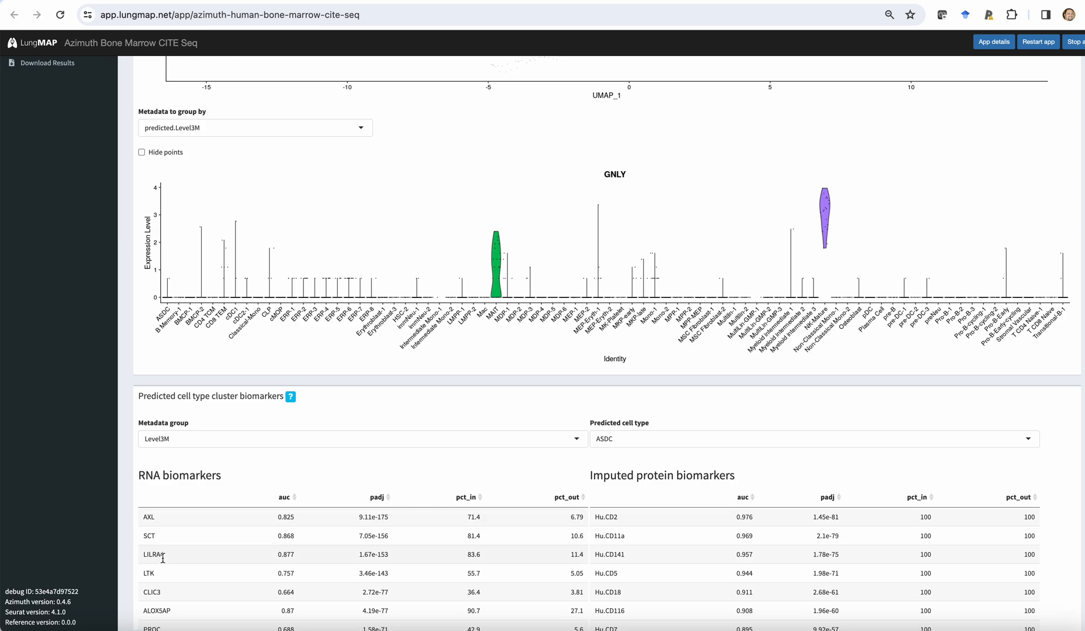
Plot the imputed protein Hu.CD2 from the ASDC biomarkers and examine its UMAP and violin plot.
scroll(165, 607, "down", 3)
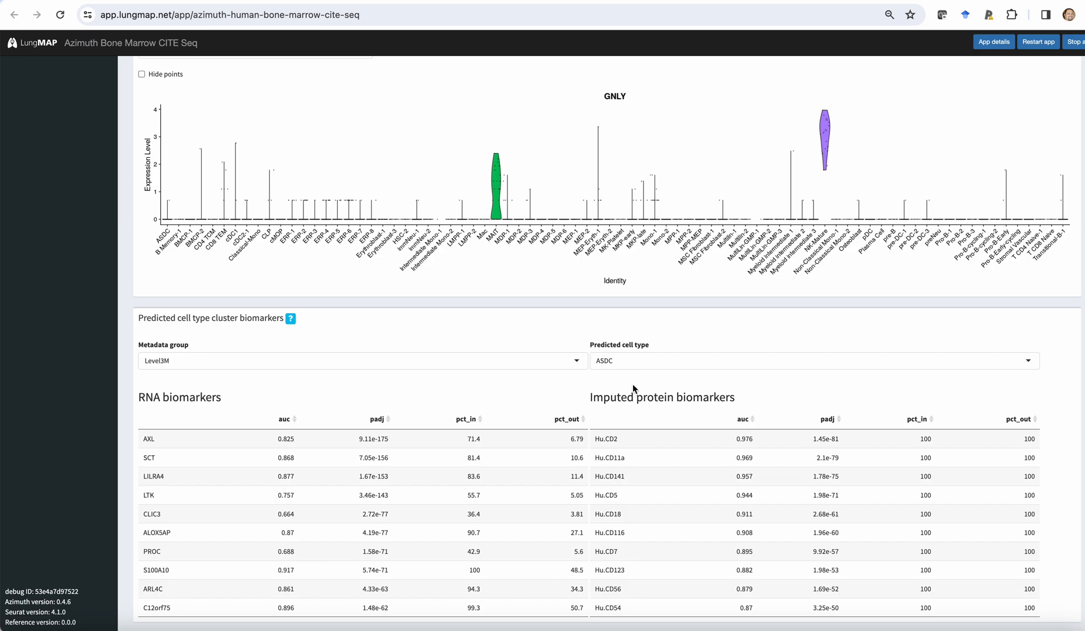
left_click(616, 439)
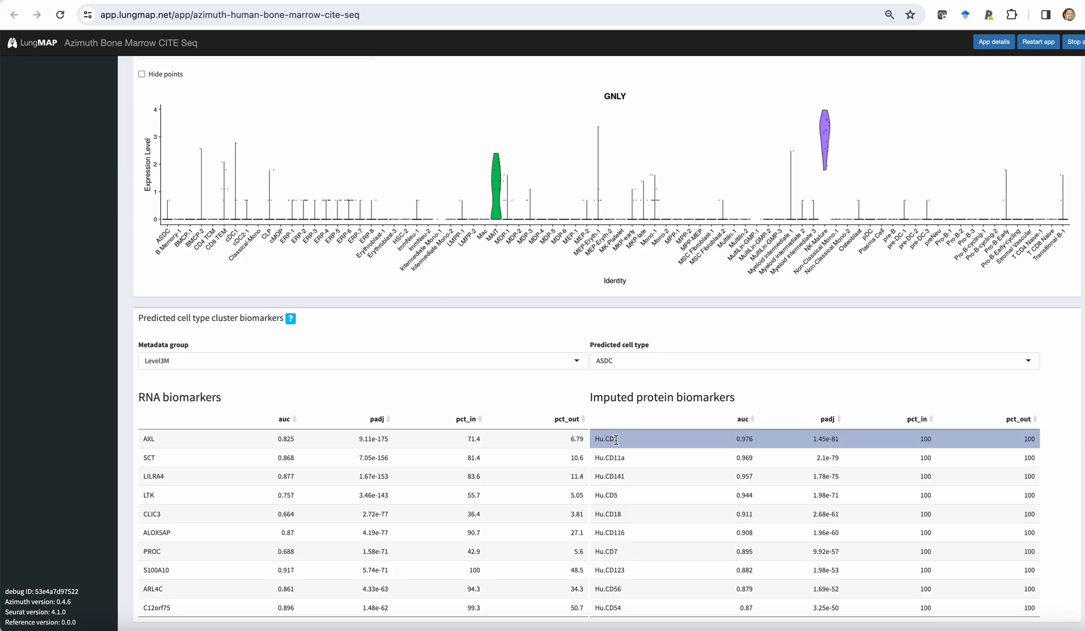
scroll(656, 386, "up", 2)
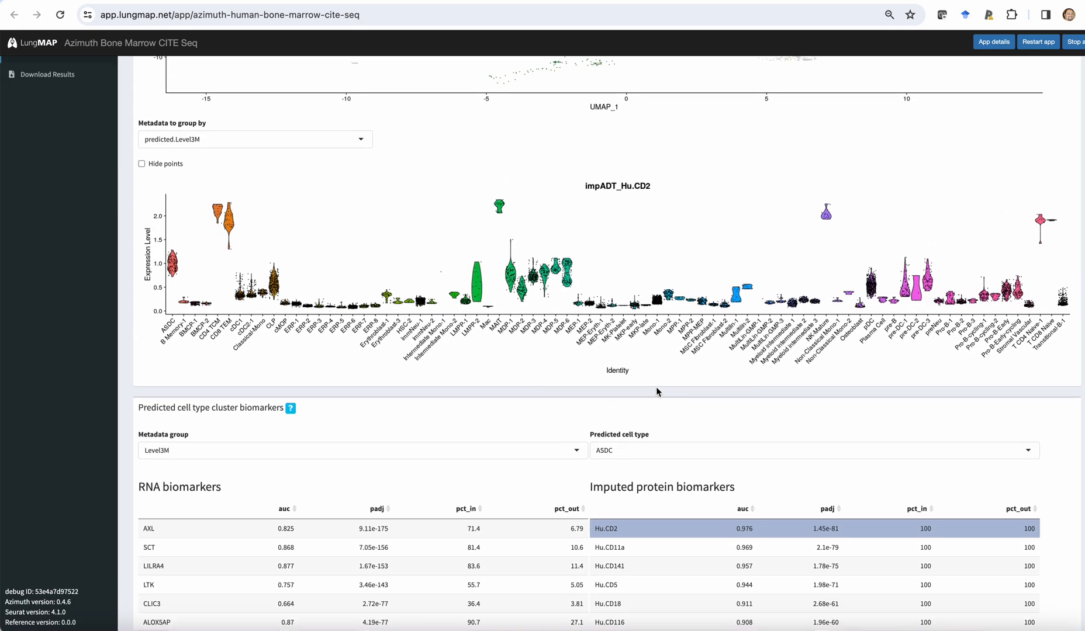
scroll(655, 388, "up", 1)
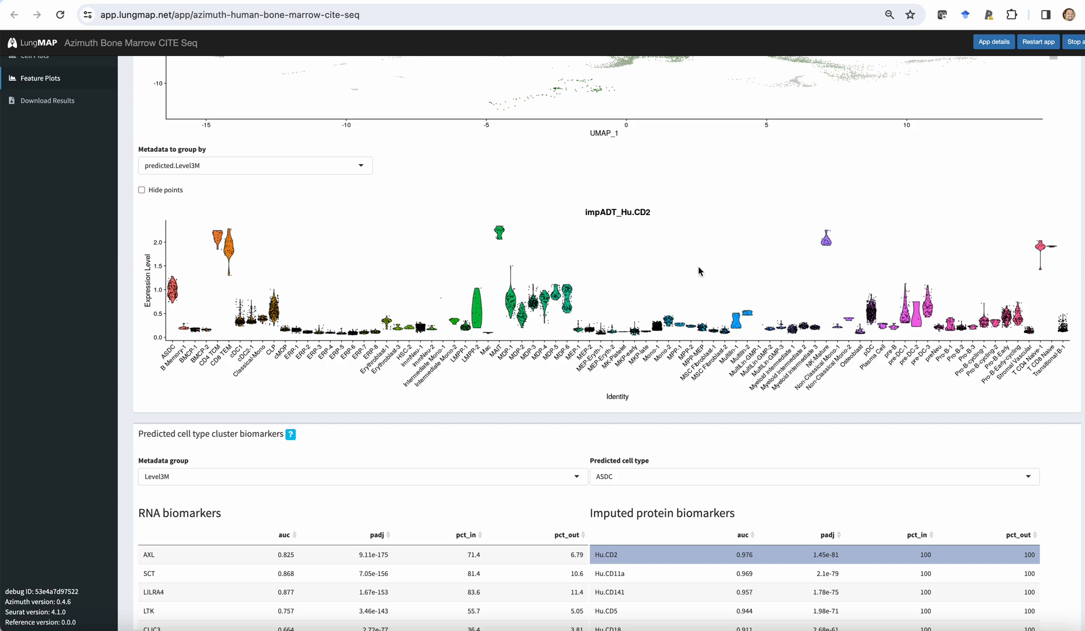
scroll(696, 267, "up", 5)
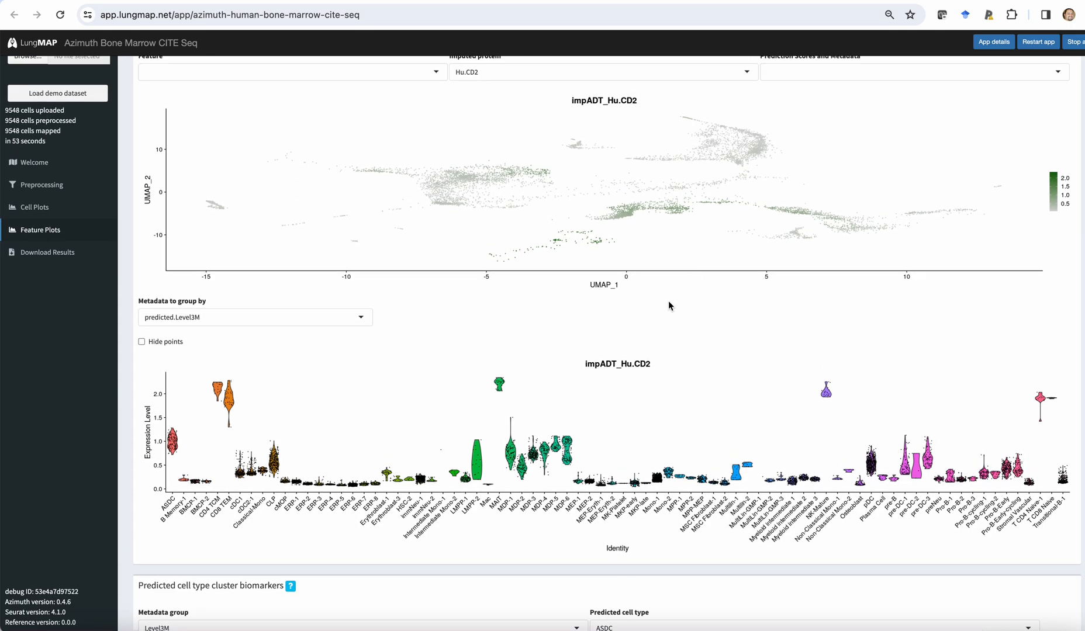
scroll(626, 451, "up", 2)
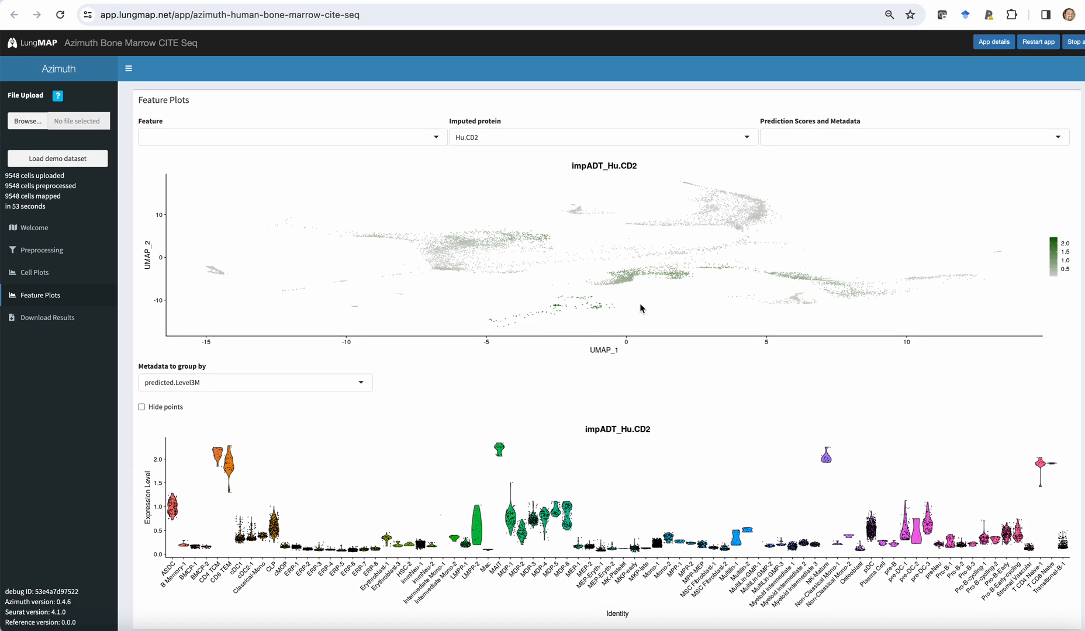
Set the predicted cell type for the biomarkers to BMCP-1 and plot its imputed protein Hu.CD26.
scroll(595, 323, "down", 11)
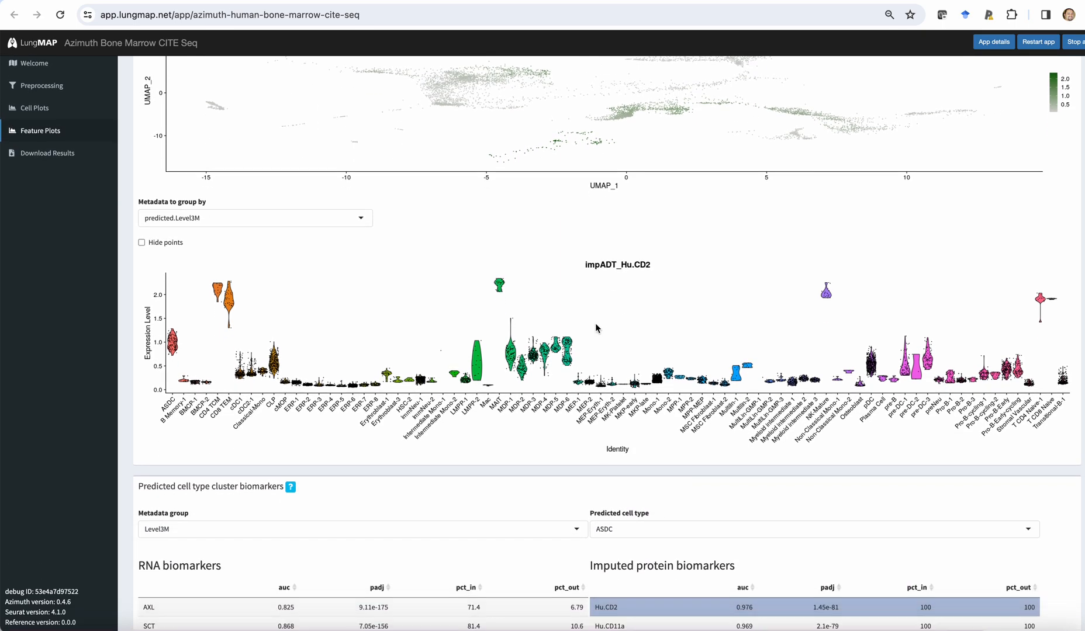
left_click(630, 362)
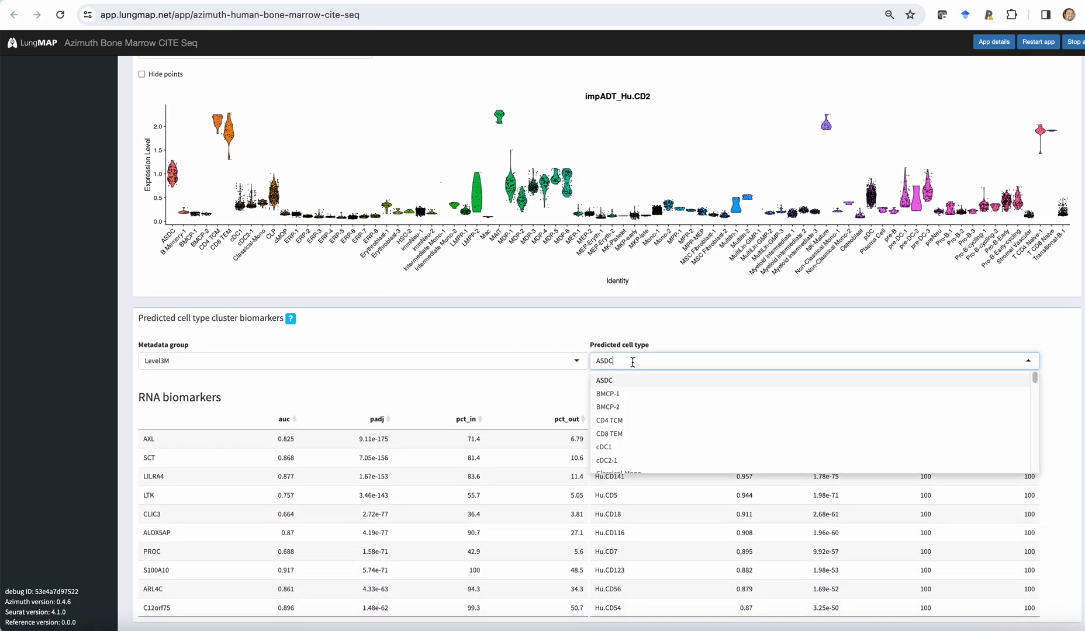
left_click(623, 395)
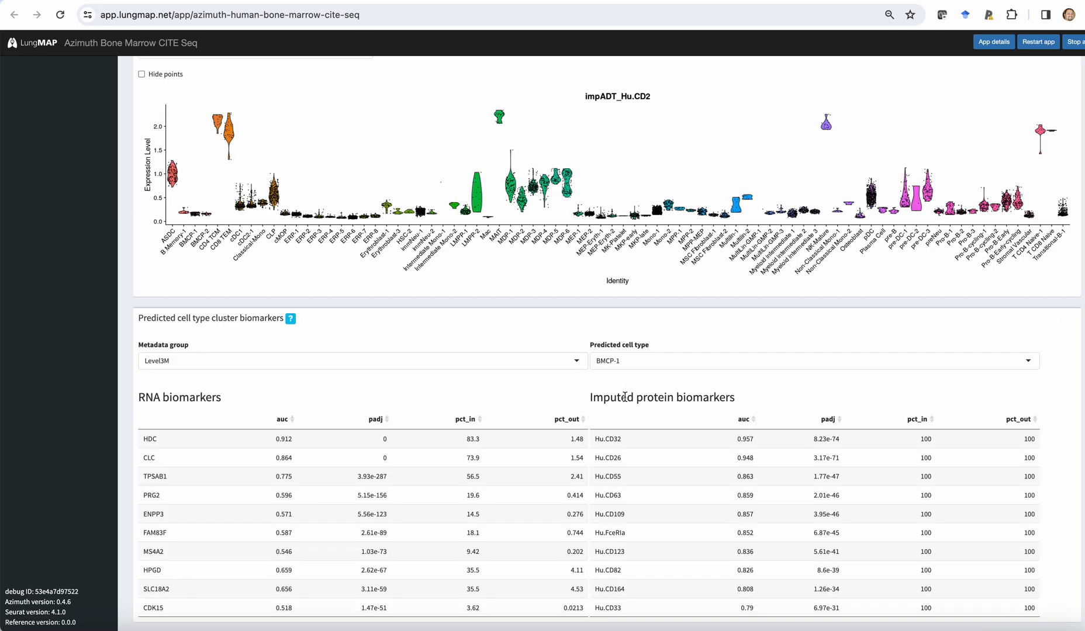
left_click(613, 455)
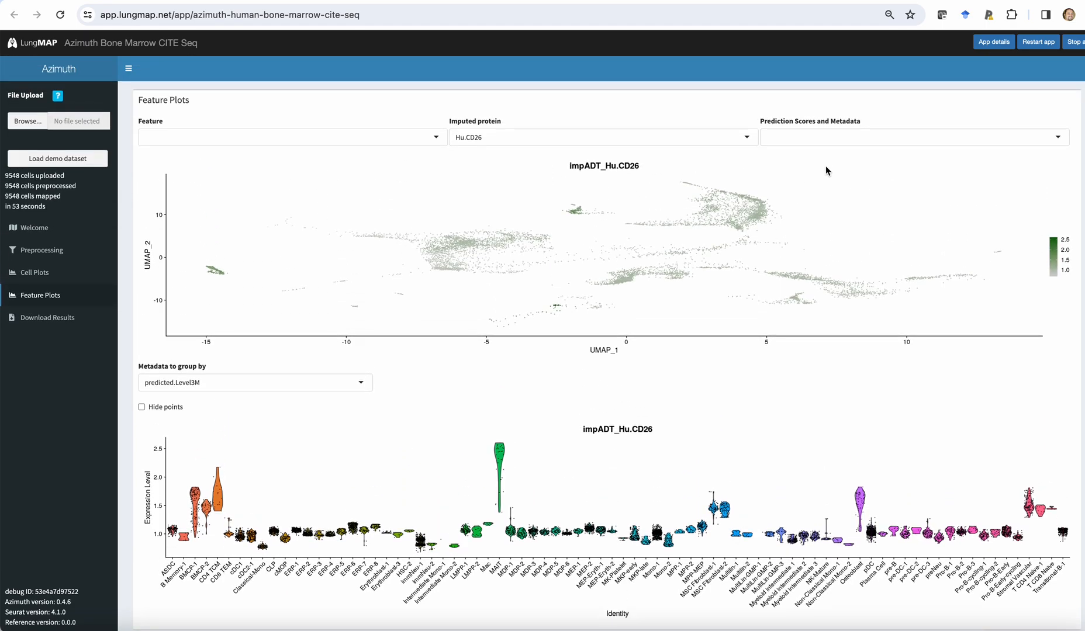
Check the available prediction scores and metadata without choosing one, and open the results download page.
left_click(821, 140)
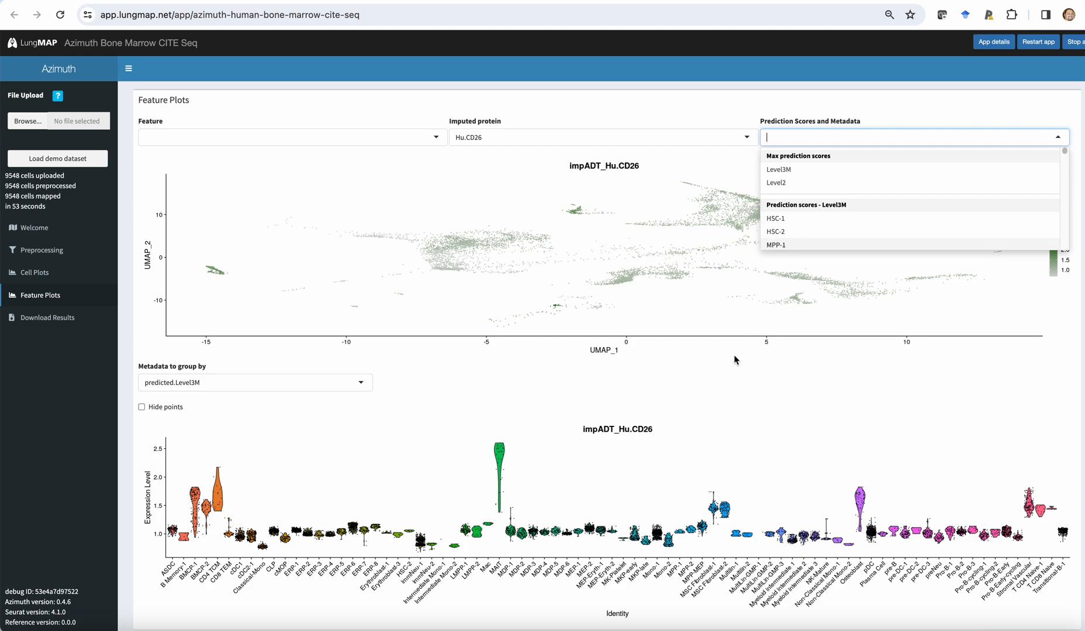
left_click(723, 382)
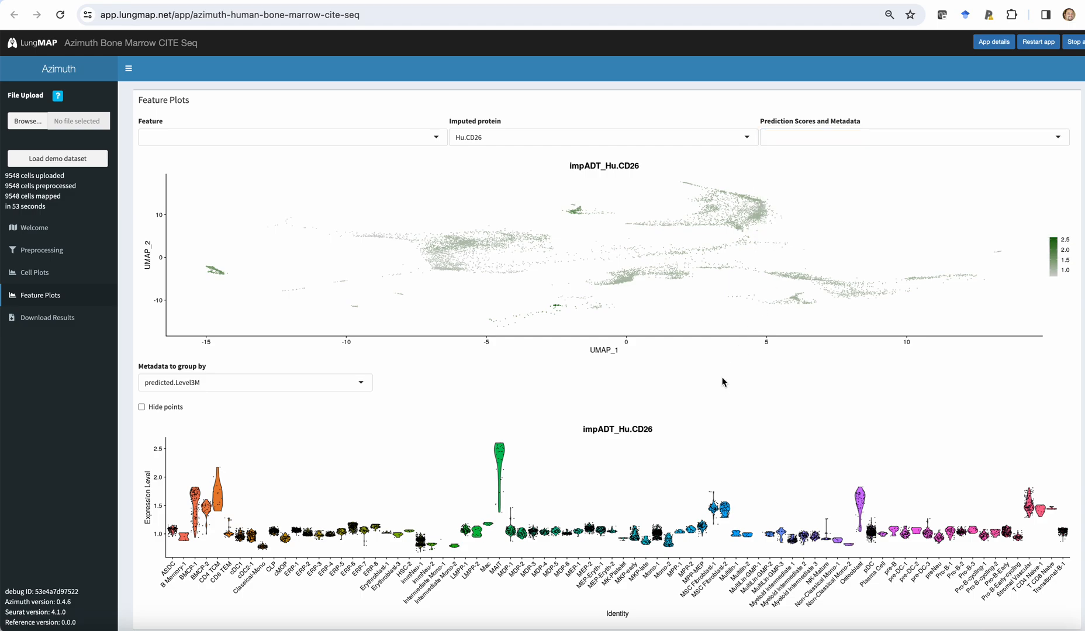
left_click(64, 319)
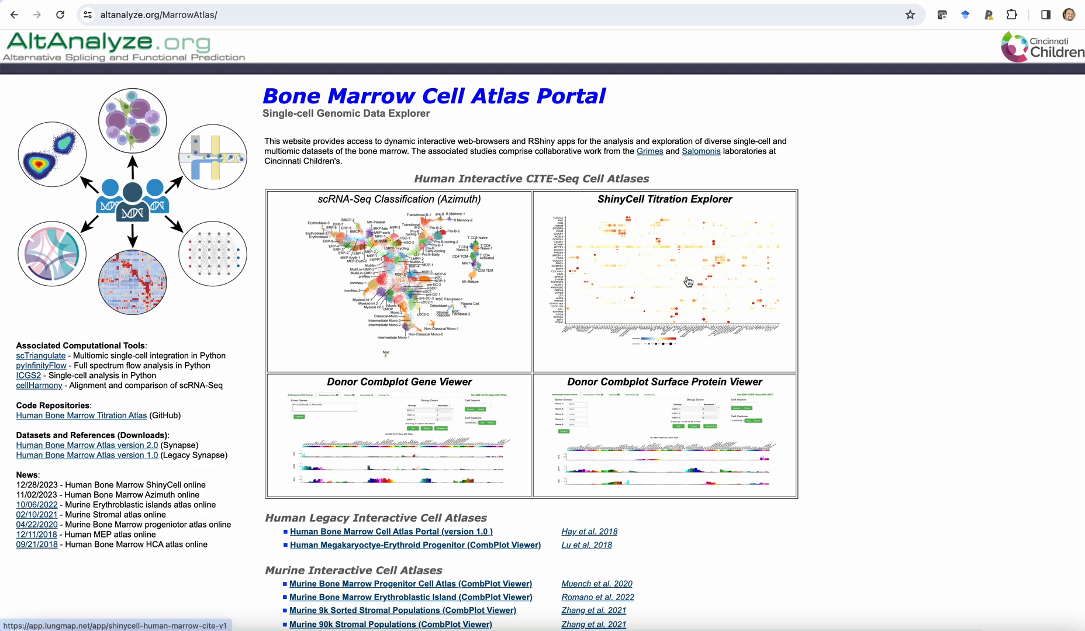
Open the ShinyCell Titration Explorer from the portal and show the Bubbleplot / Heatmap view for Fully Titrated CITE.
left_click(688, 282)
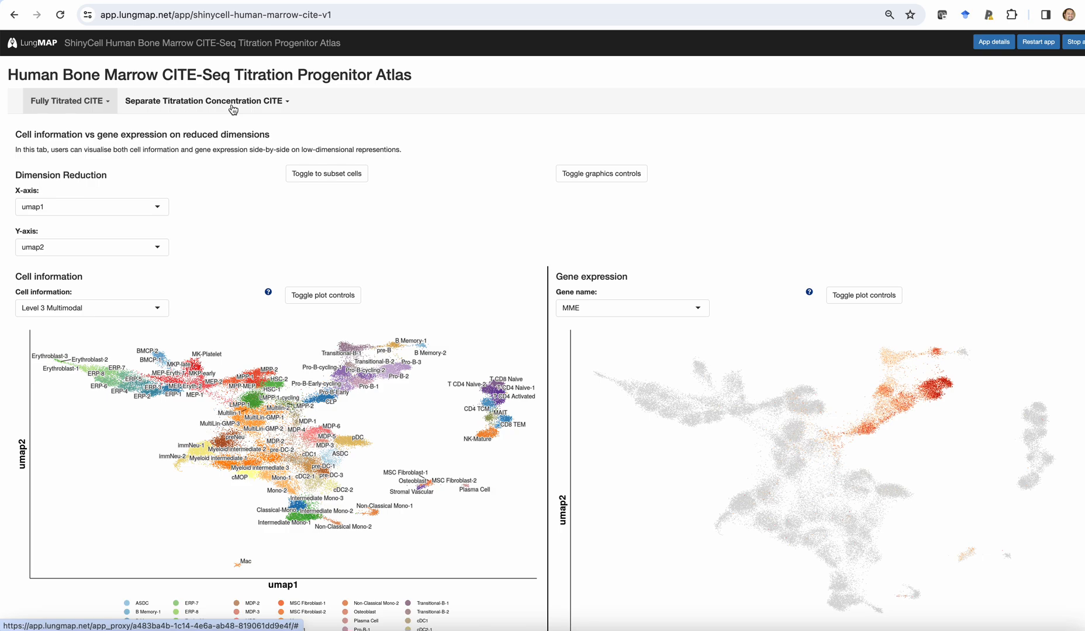
left_click(96, 111)
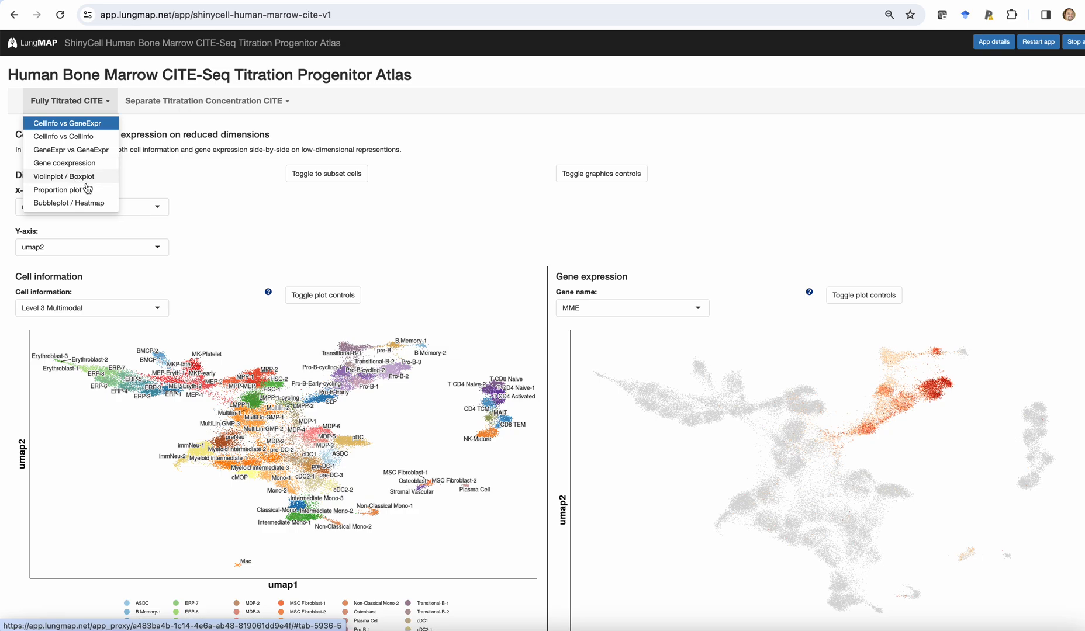
left_click(77, 203)
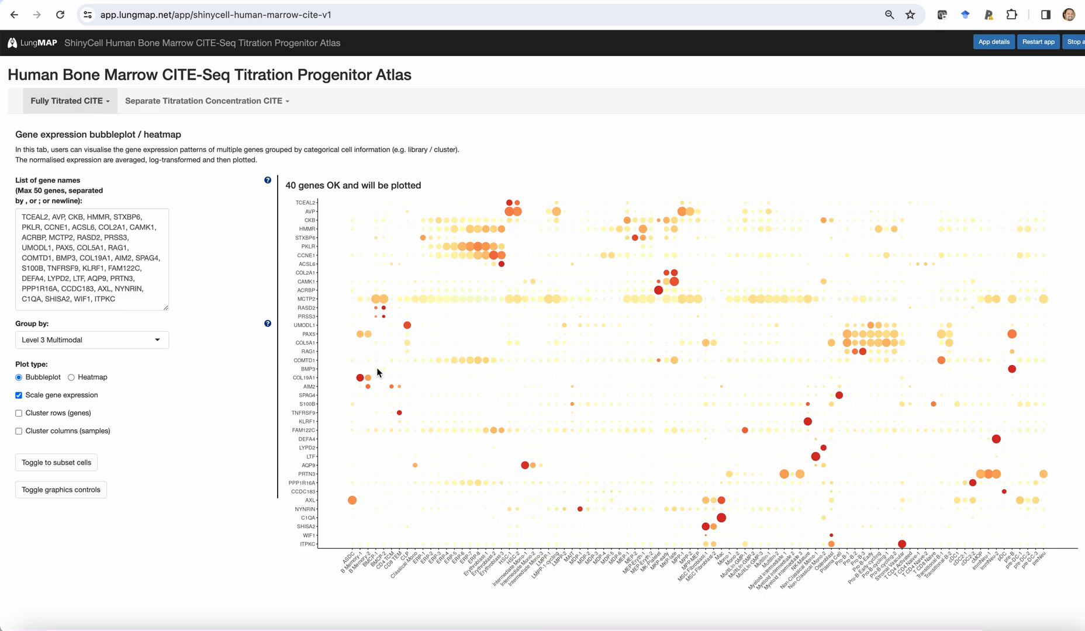
Change the gene expression plot type to Heatmap and look over its PDF and PNG download options.
left_click(72, 378)
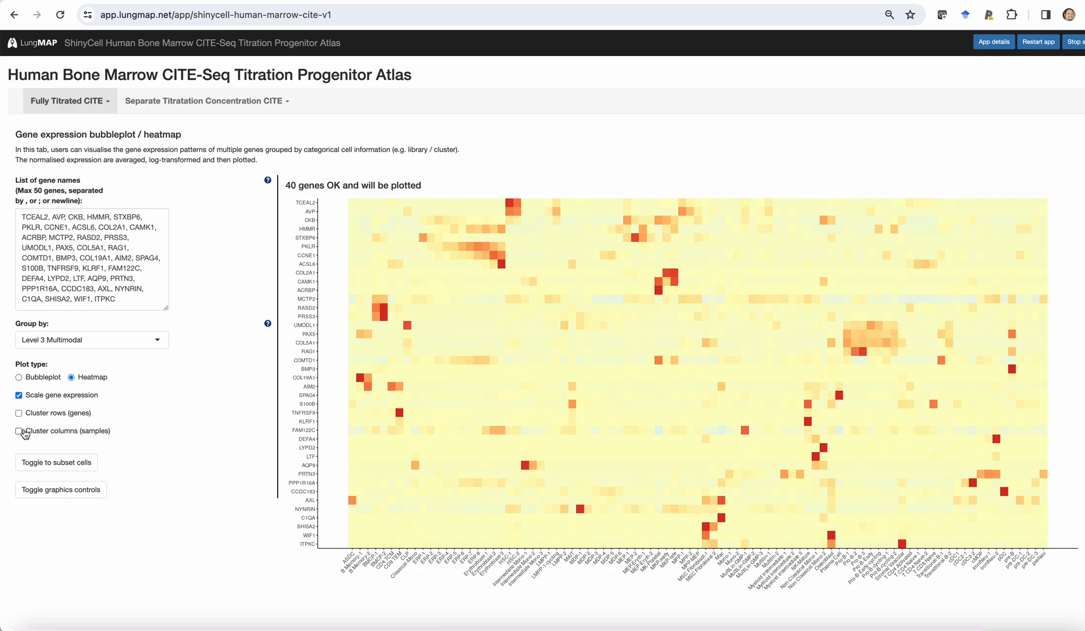
scroll(133, 413, "down", 5)
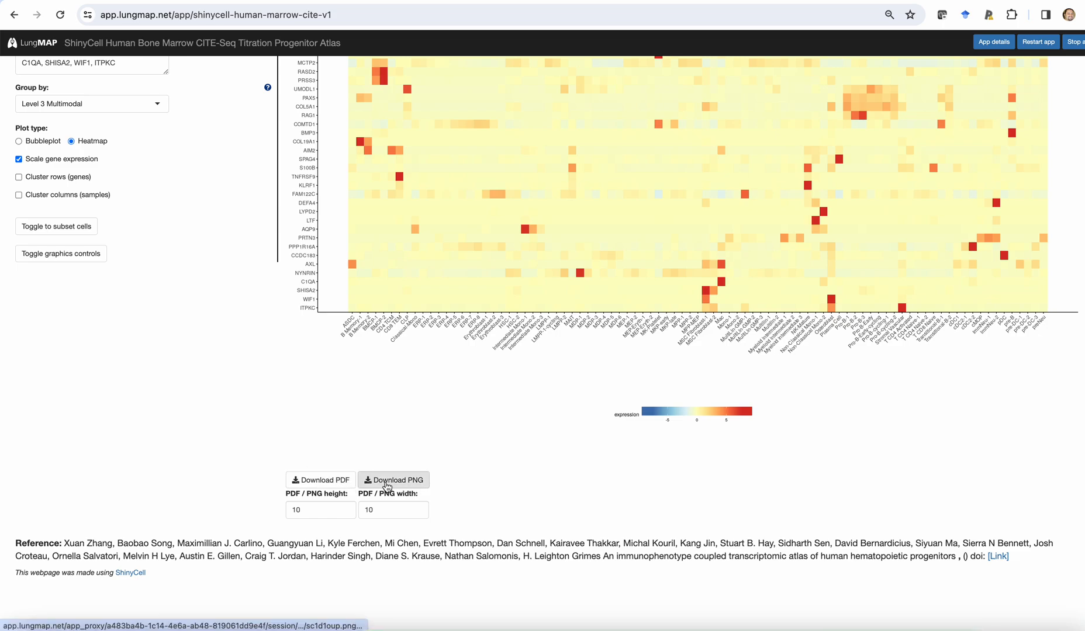
Group the gene expression heatmap by Level 2 cell annotations.
scroll(197, 440, "up", 3)
scroll(198, 440, "up", 2)
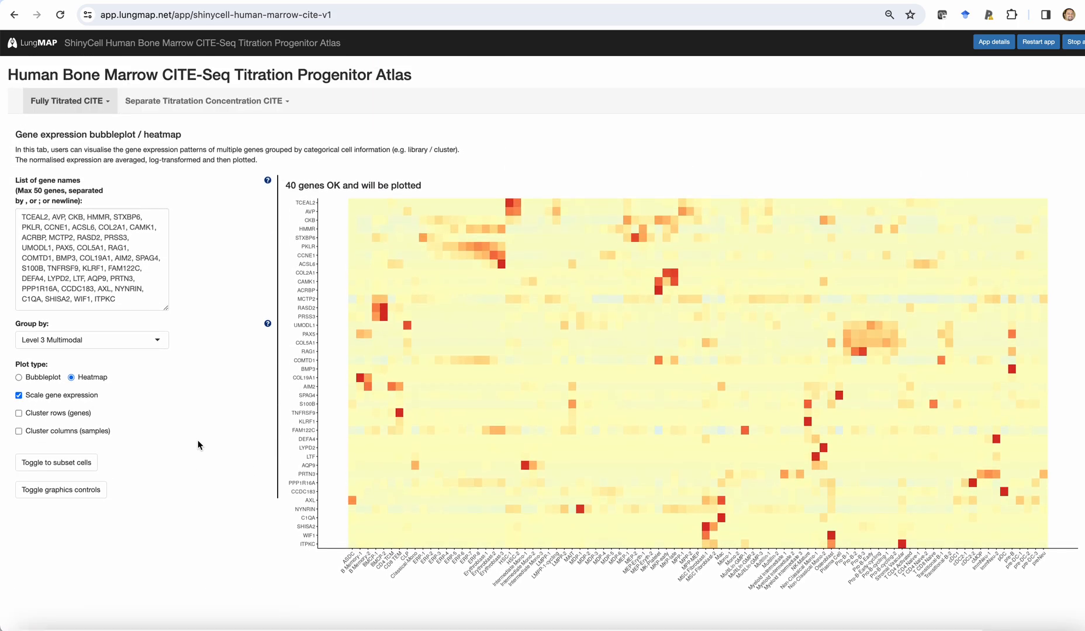
left_click(154, 343)
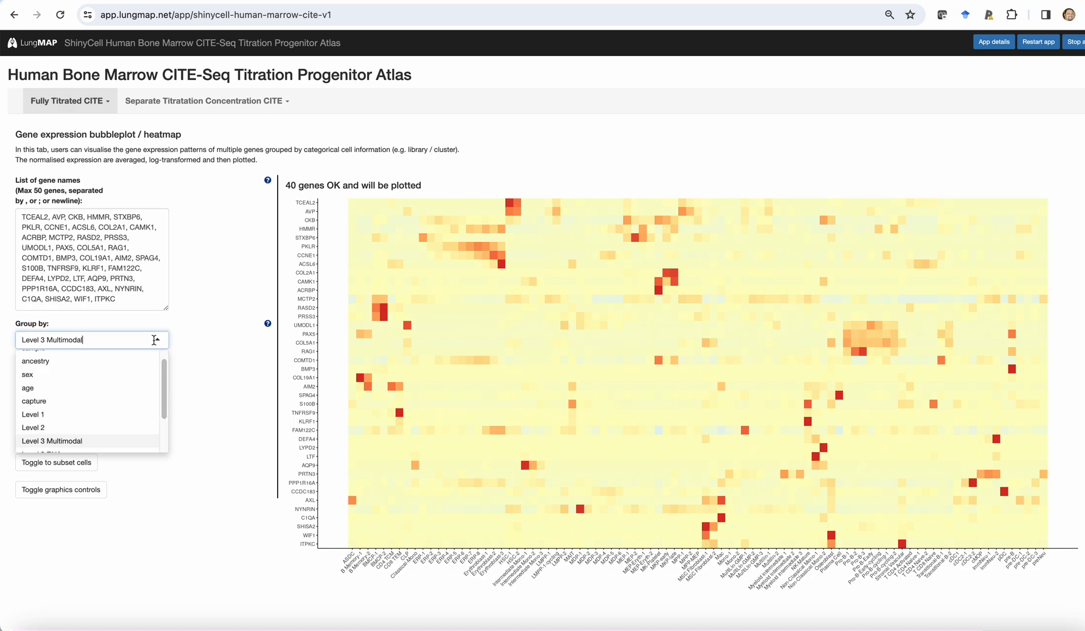
left_click(134, 428)
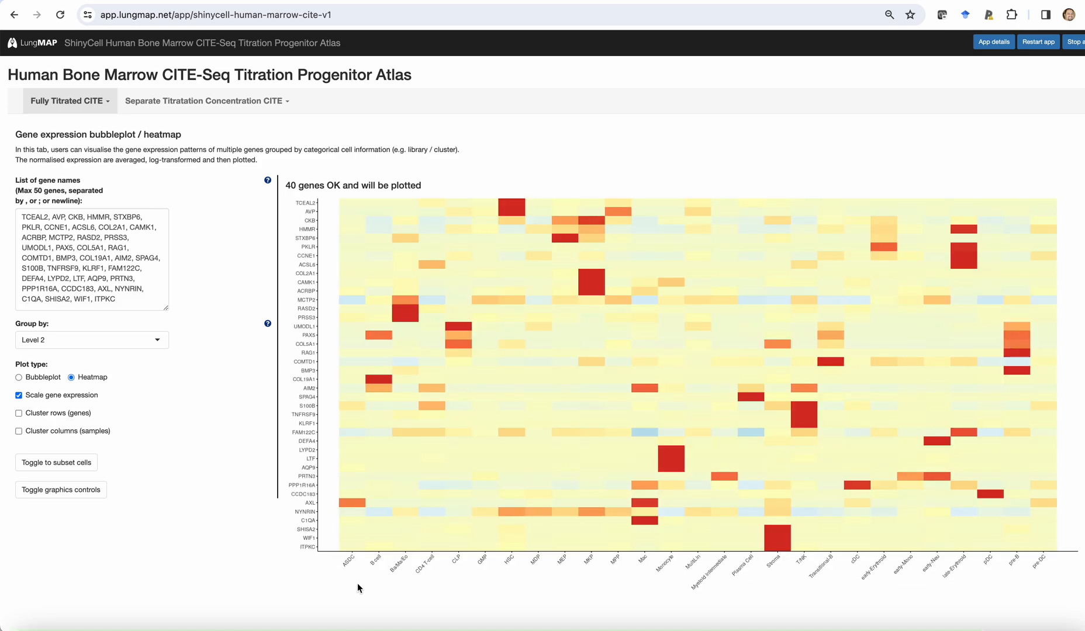
Show the Violinplot / Boxplot view for Fully Titrated CITE and plot Hu.CD10 on the Y-axis.
left_click(103, 108)
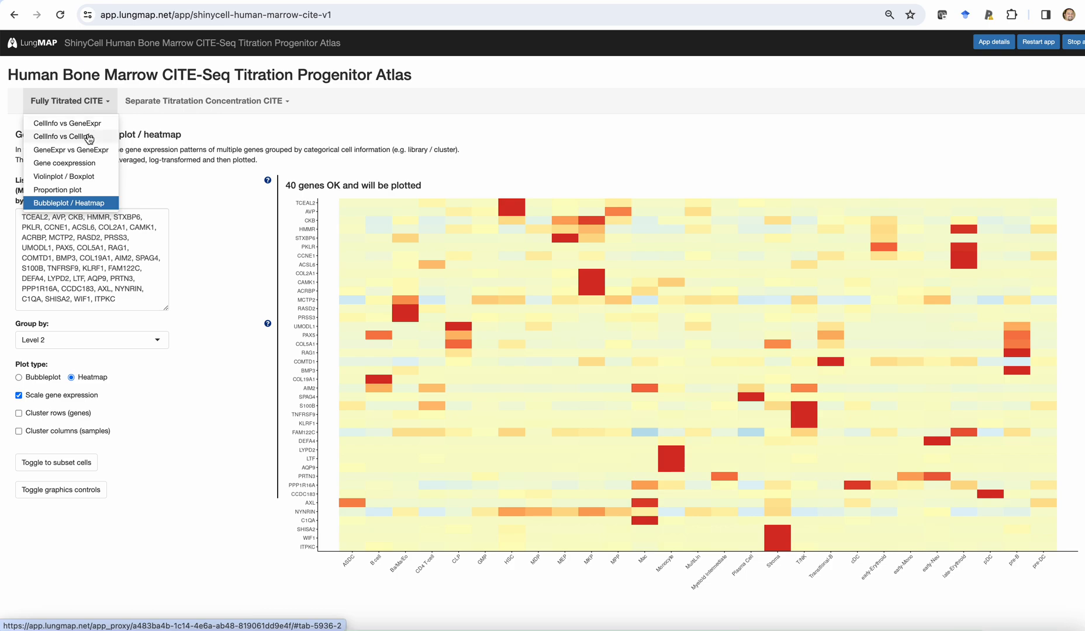
left_click(79, 176)
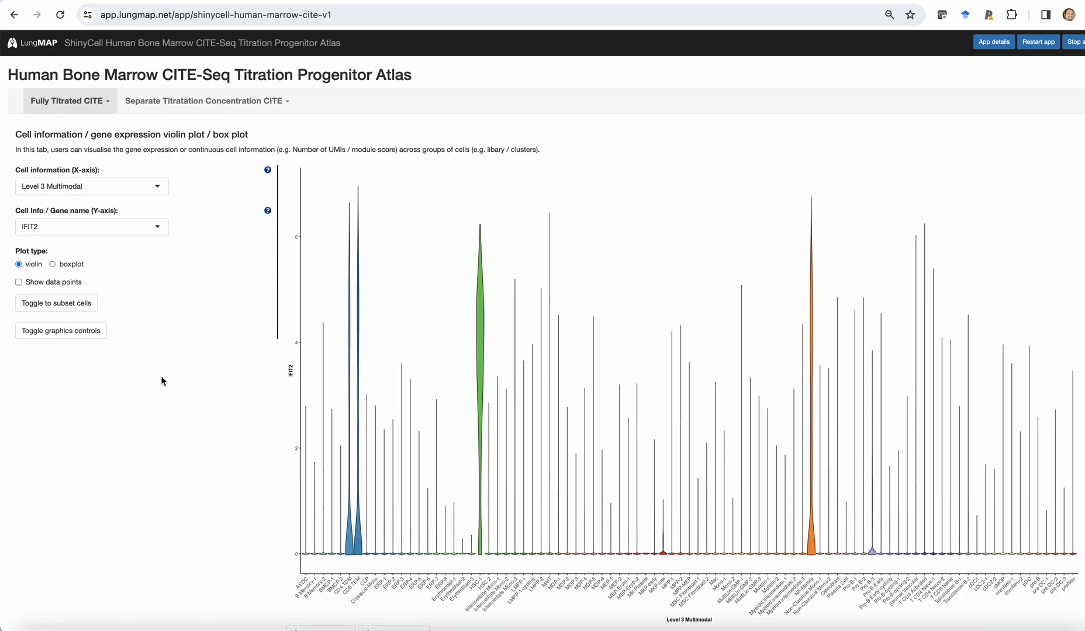
left_click(148, 232)
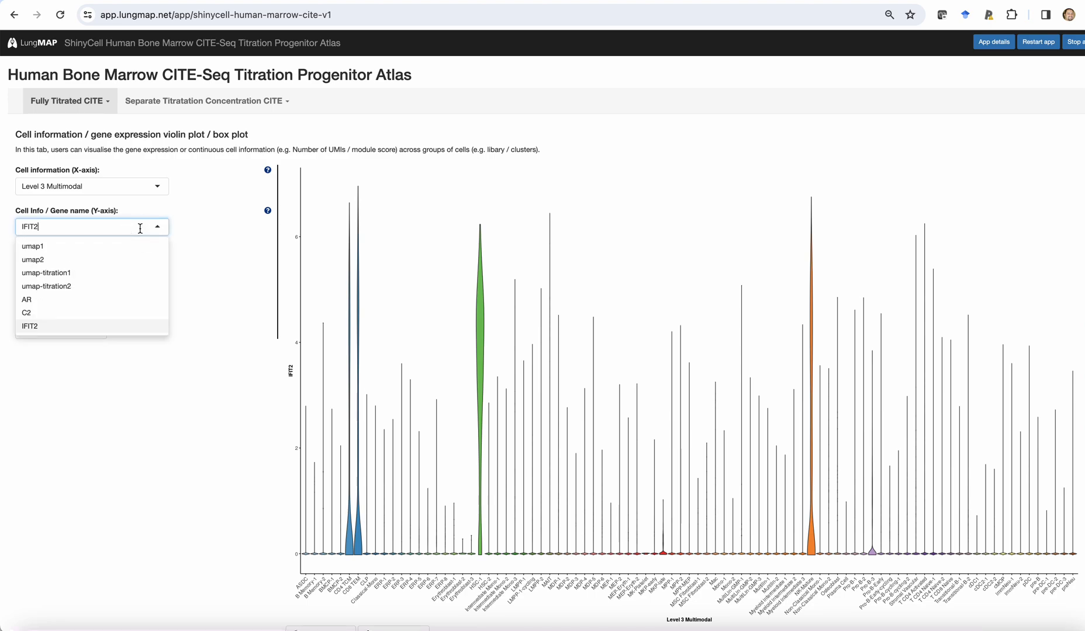
type("CD10")
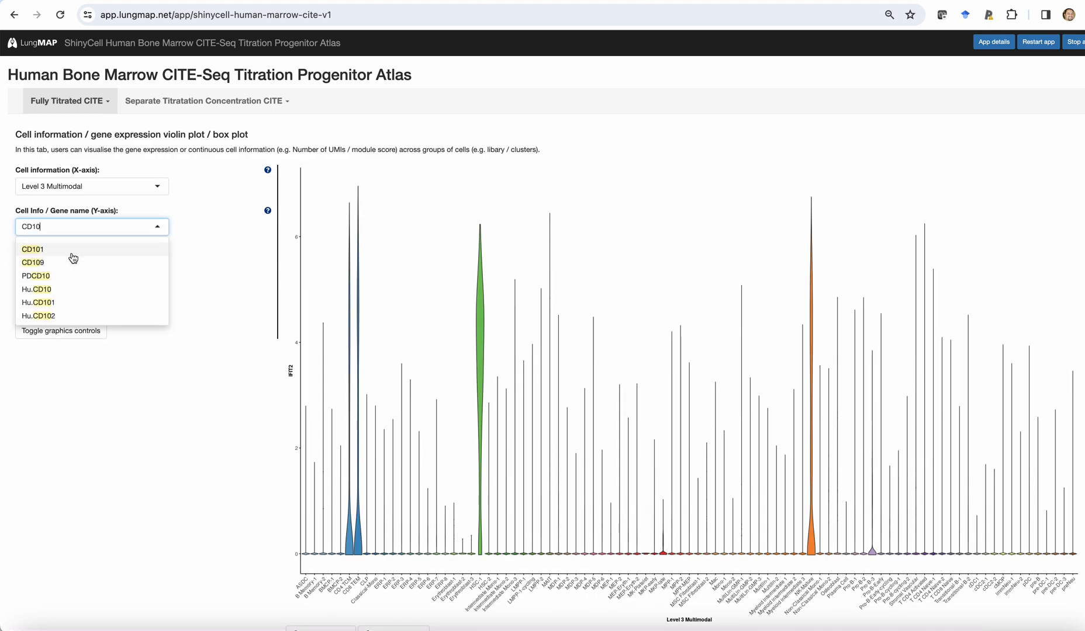
left_click(62, 290)
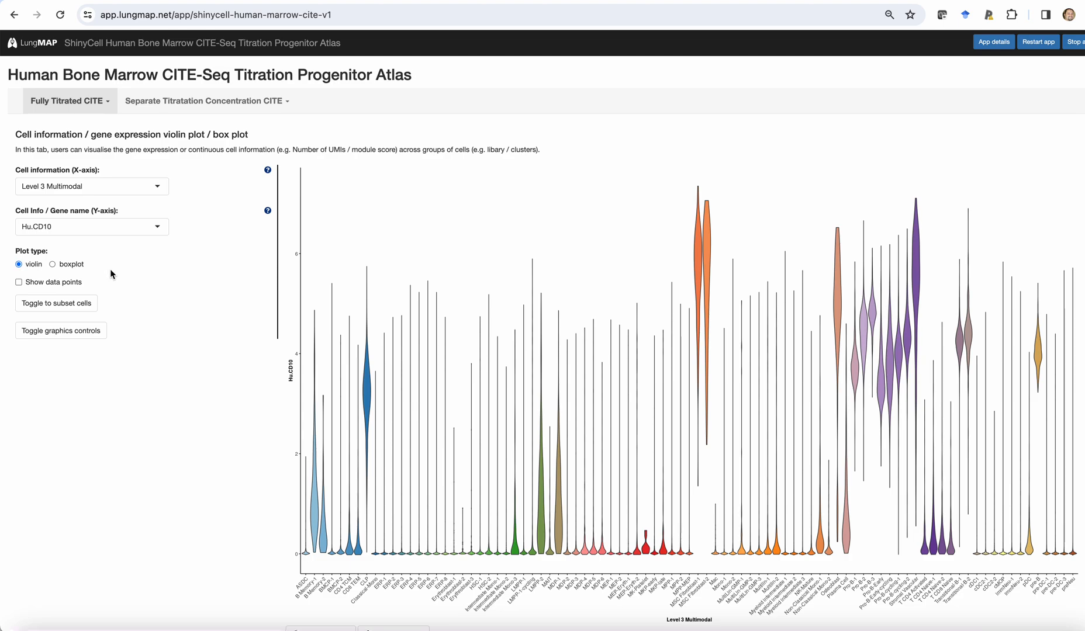
View MME against Hu.CD10 for Fully Titrated CITE, first side by side in GeneExpr vs GeneExpr and combined in Gene coexpression.
left_click(69, 100)
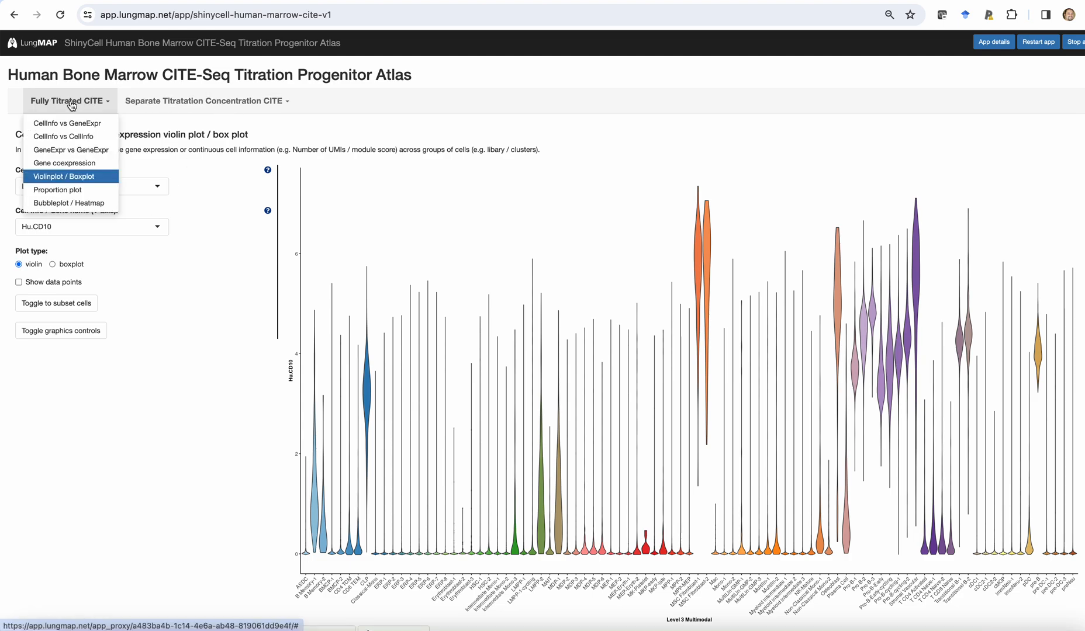
left_click(73, 150)
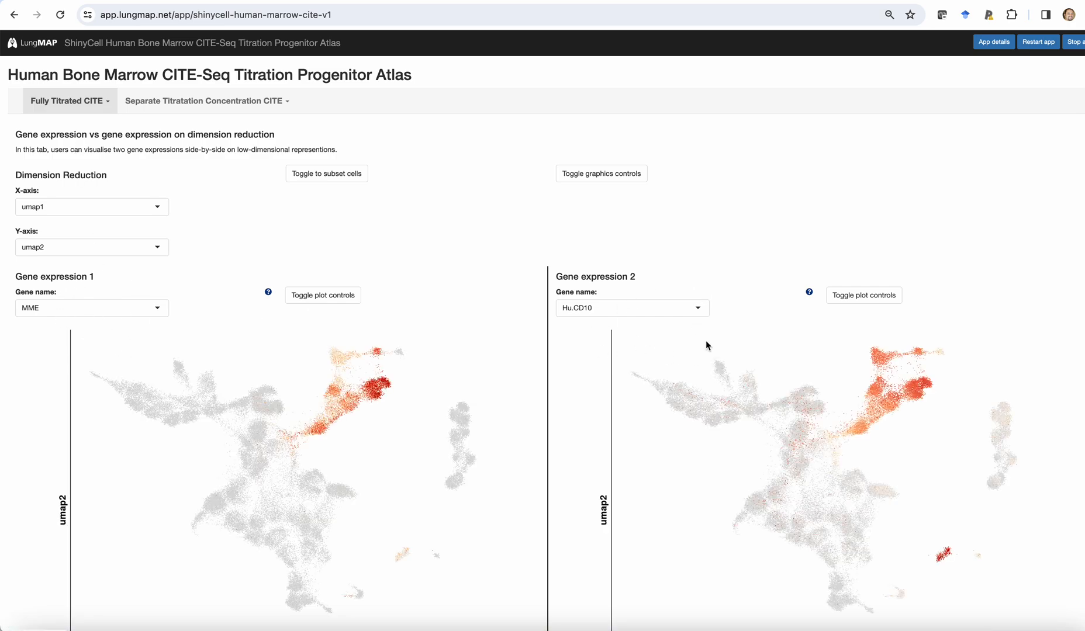
left_click(77, 106)
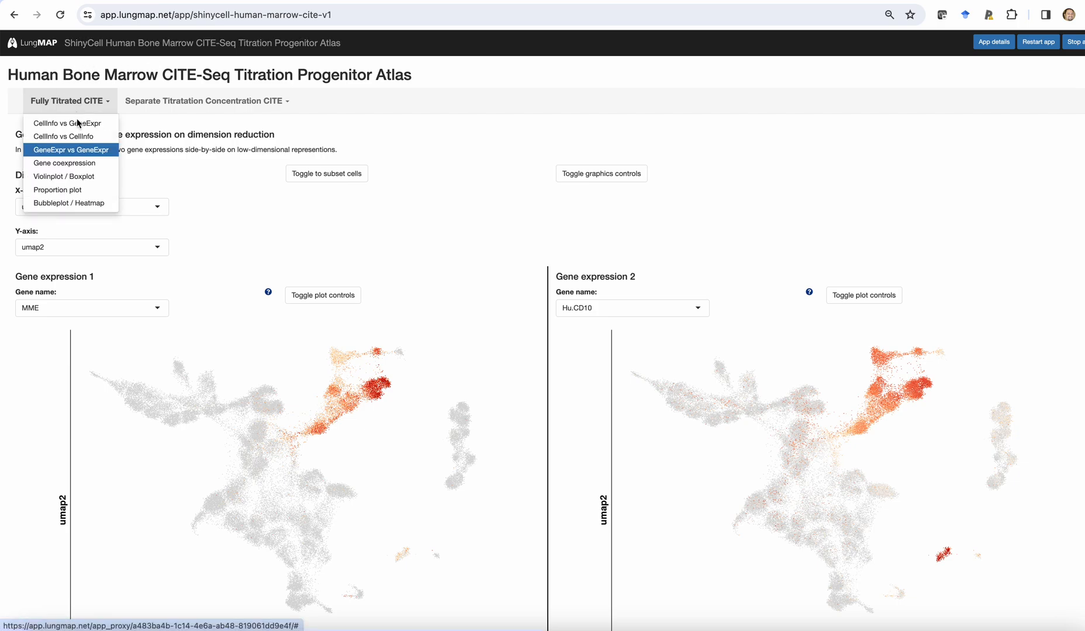
left_click(73, 164)
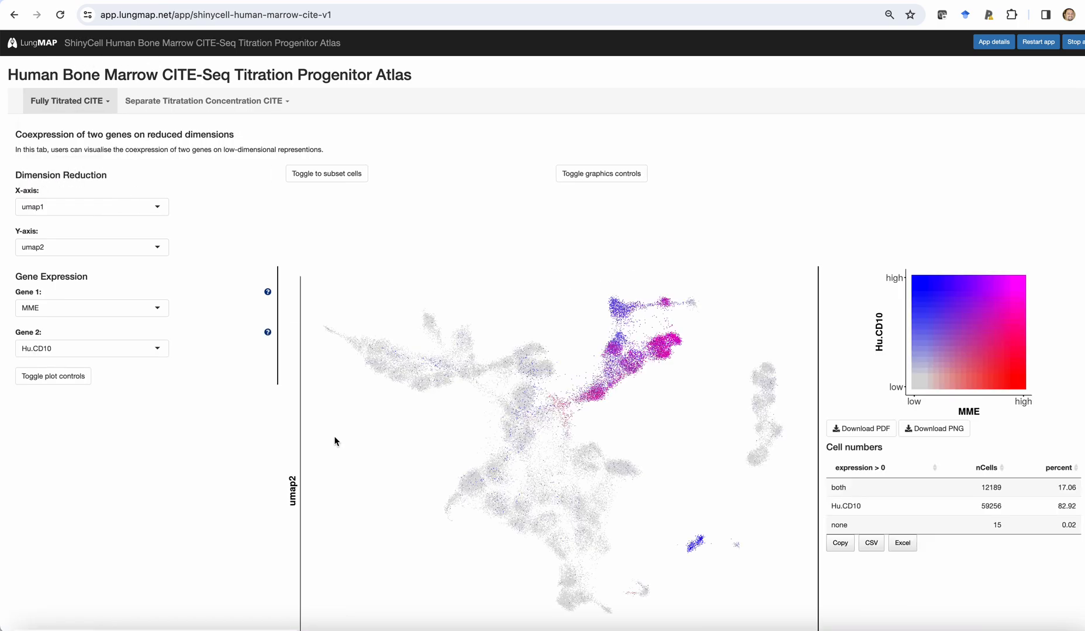
Show the Fully Titrated CellInfo vs CellInfo view and colour the second plot by sex and by ancestry.
left_click(65, 105)
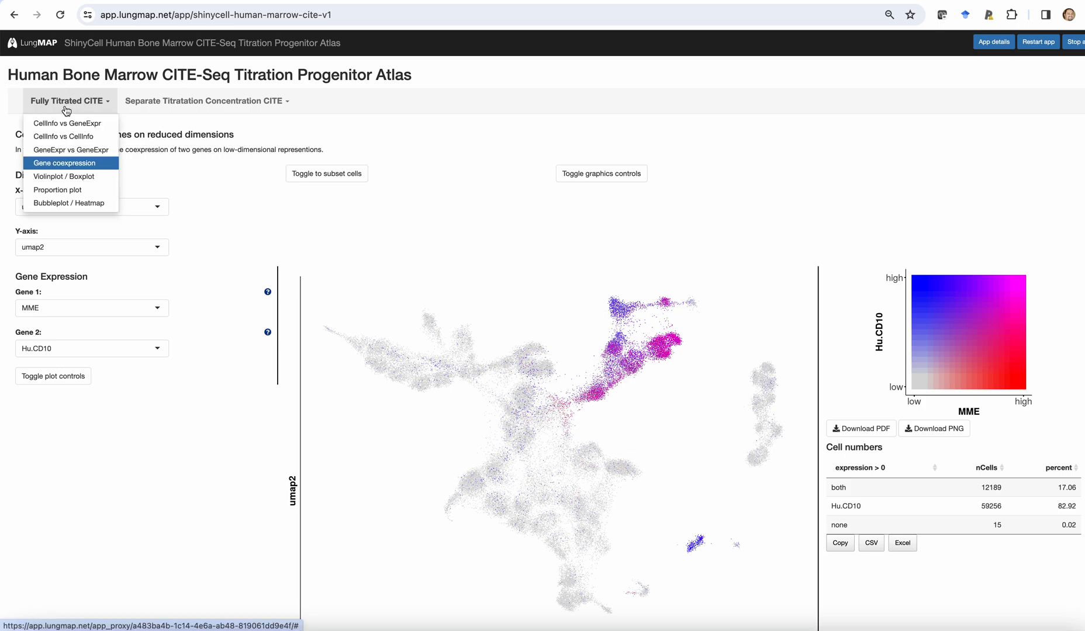
left_click(87, 139)
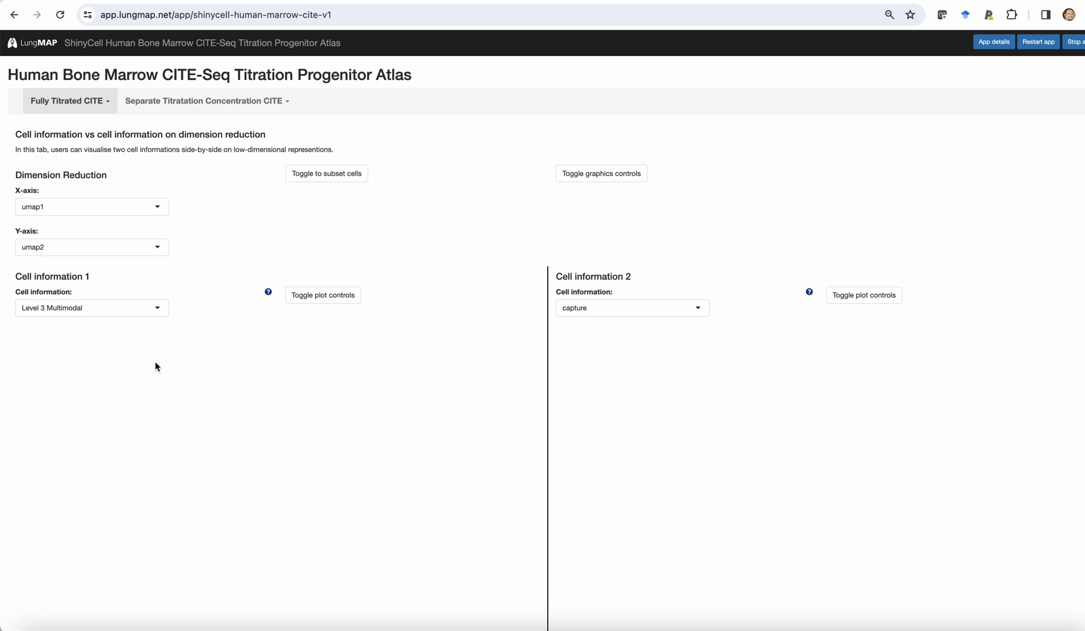
scroll(194, 364, "down", 3)
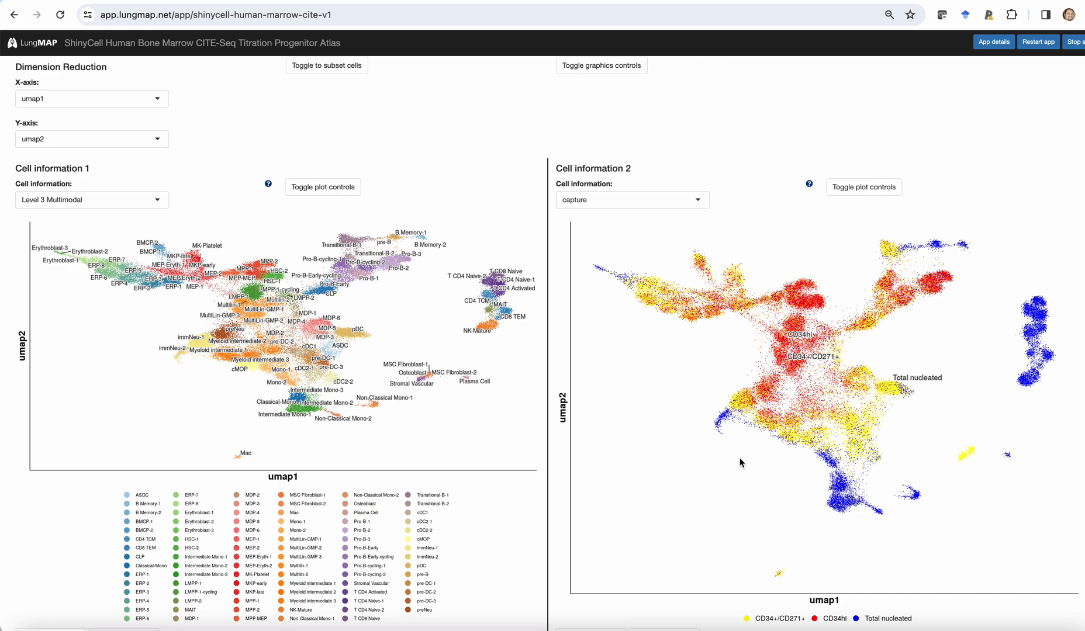
left_click(700, 203)
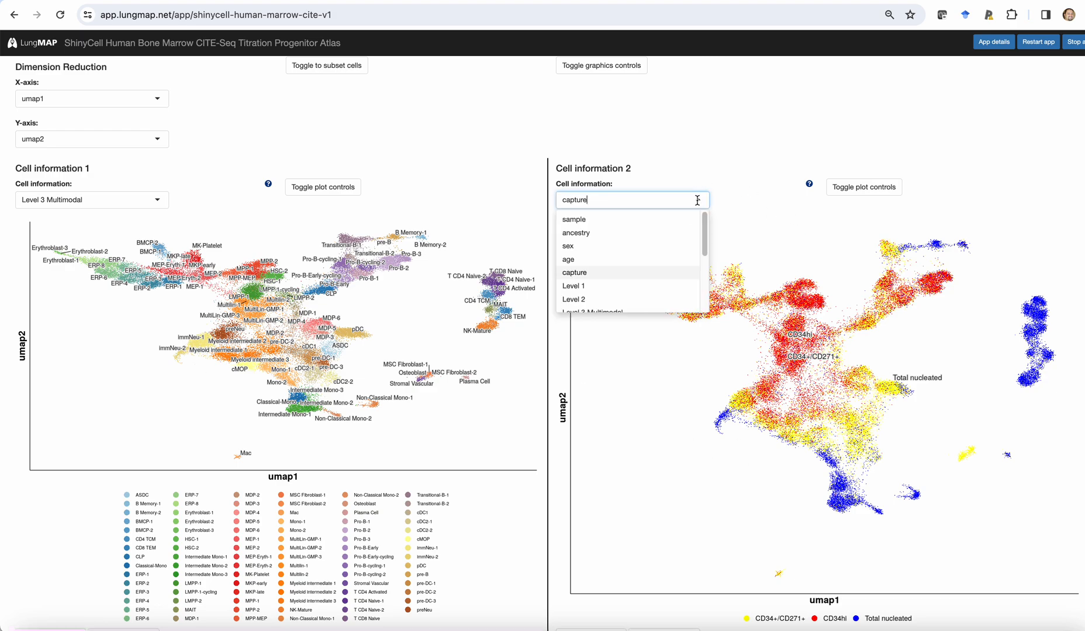
left_click(674, 251)
left_click(681, 200)
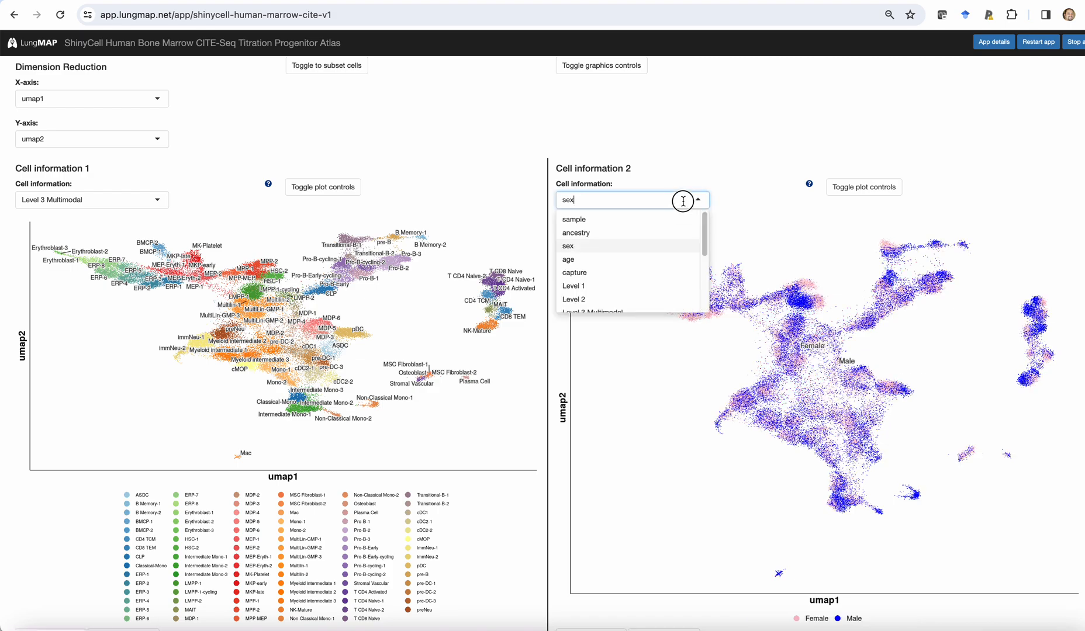
left_click(656, 235)
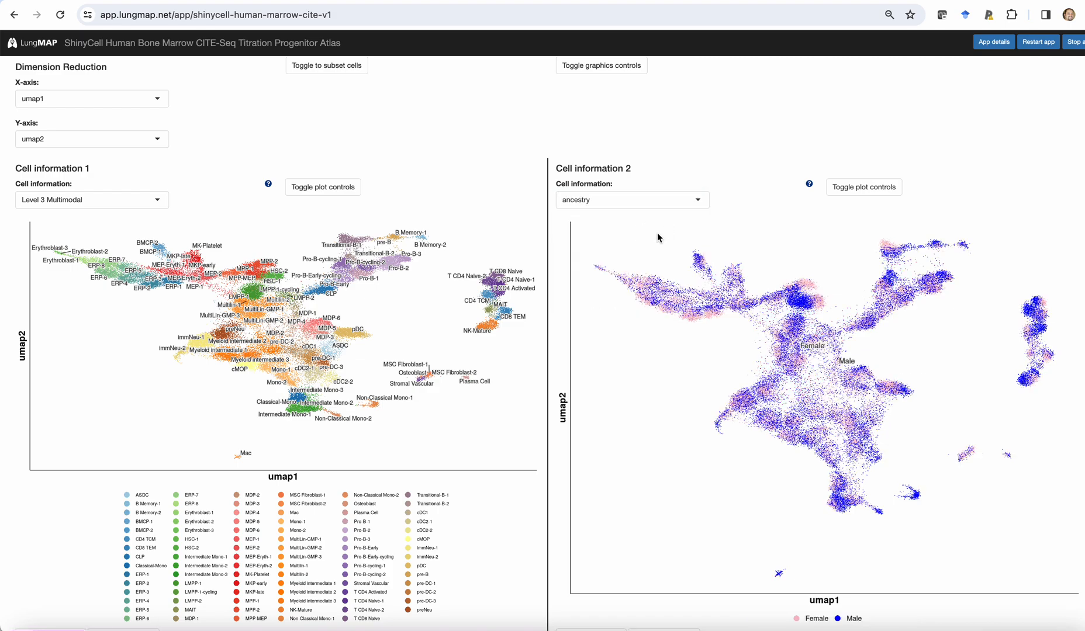
Set the cell information of the second plot to tfidf1.
left_click(667, 201)
scroll(664, 270, "down", 3)
scroll(664, 270, "up", 2)
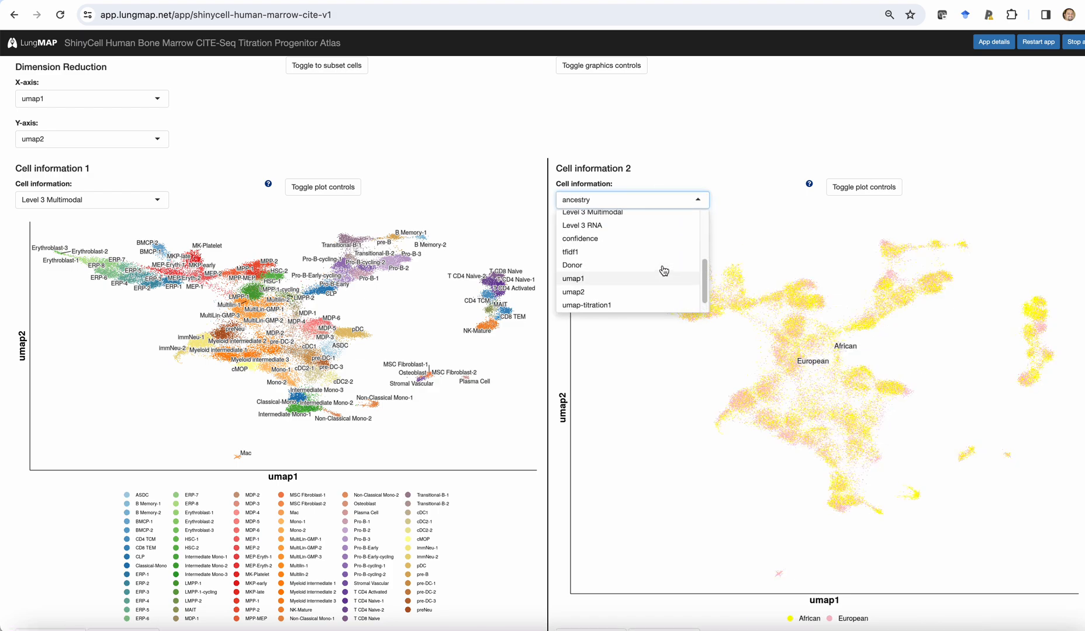
left_click(644, 260)
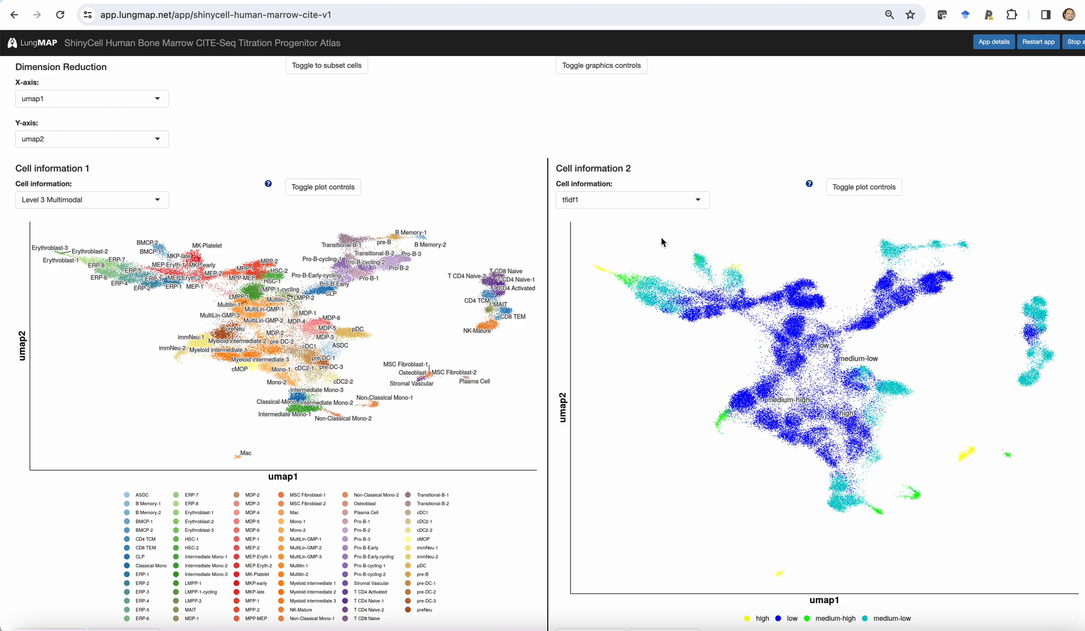
Show the CellInfo vs GeneExpr view for Separate Titration Concentration CITE.
scroll(282, 403, "up", 1)
scroll(282, 403, "up", 3)
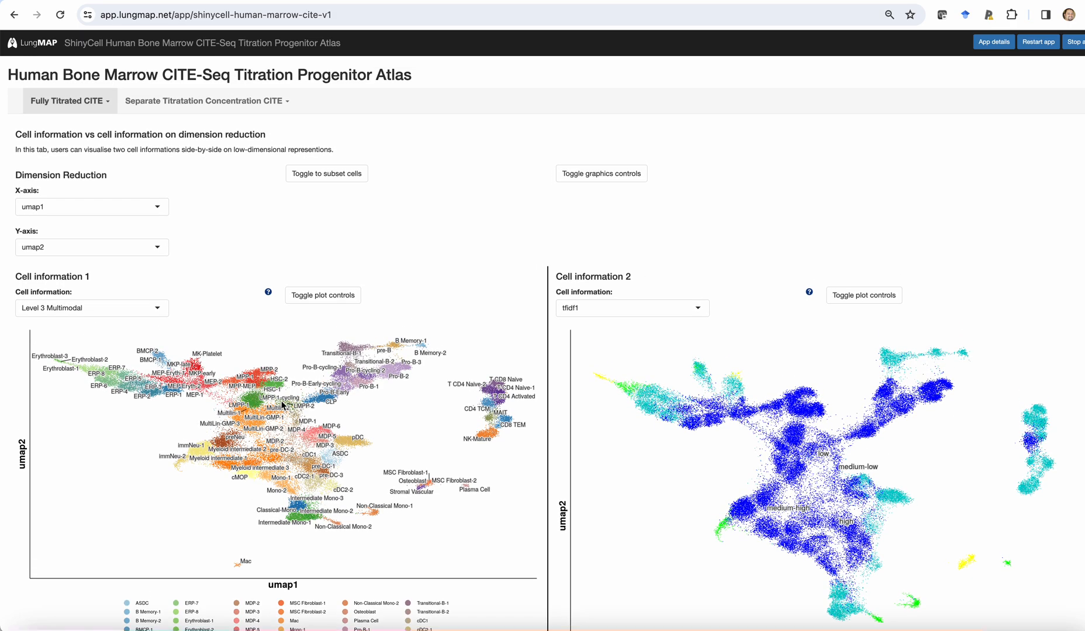
left_click(279, 102)
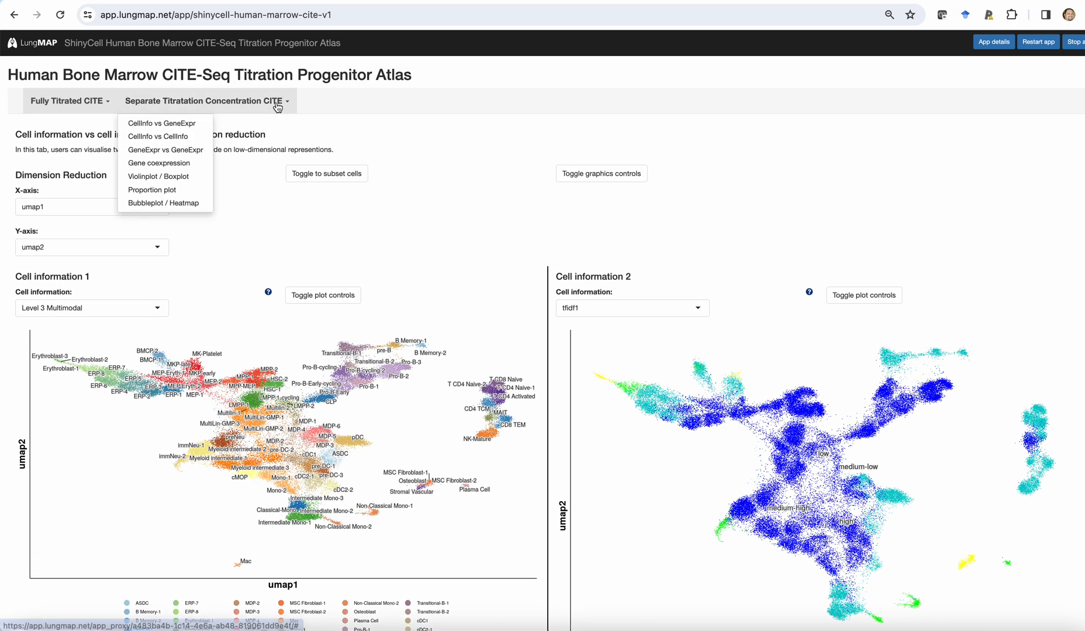
left_click(194, 123)
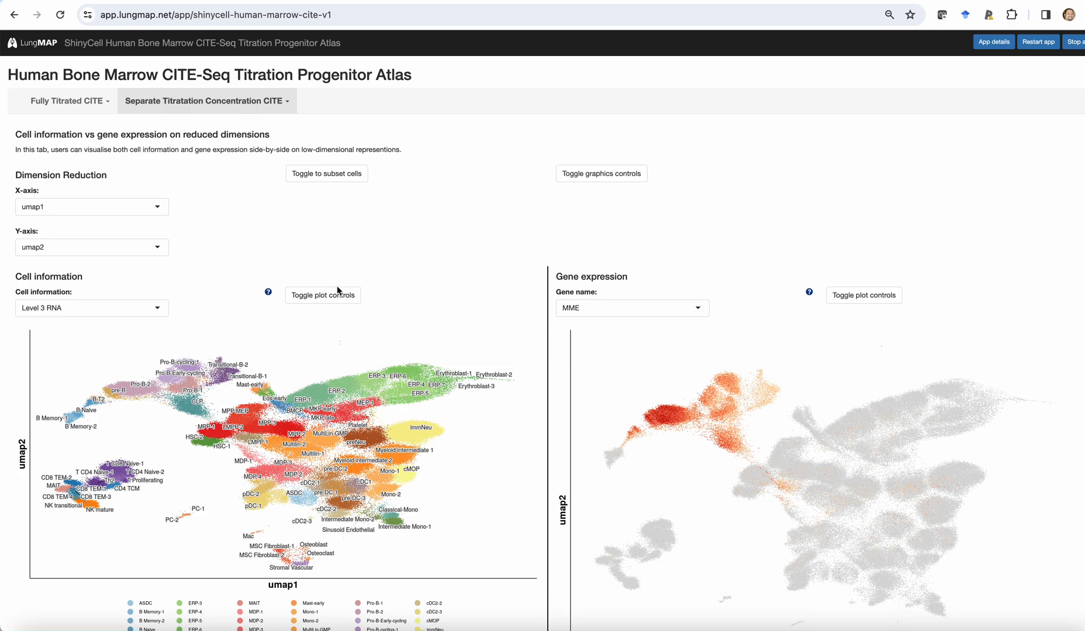
Show the separate-concentration CellInfo vs CellInfo view and set Cell information 2 to Scrublet Doublet Likelihood.
left_click(238, 107)
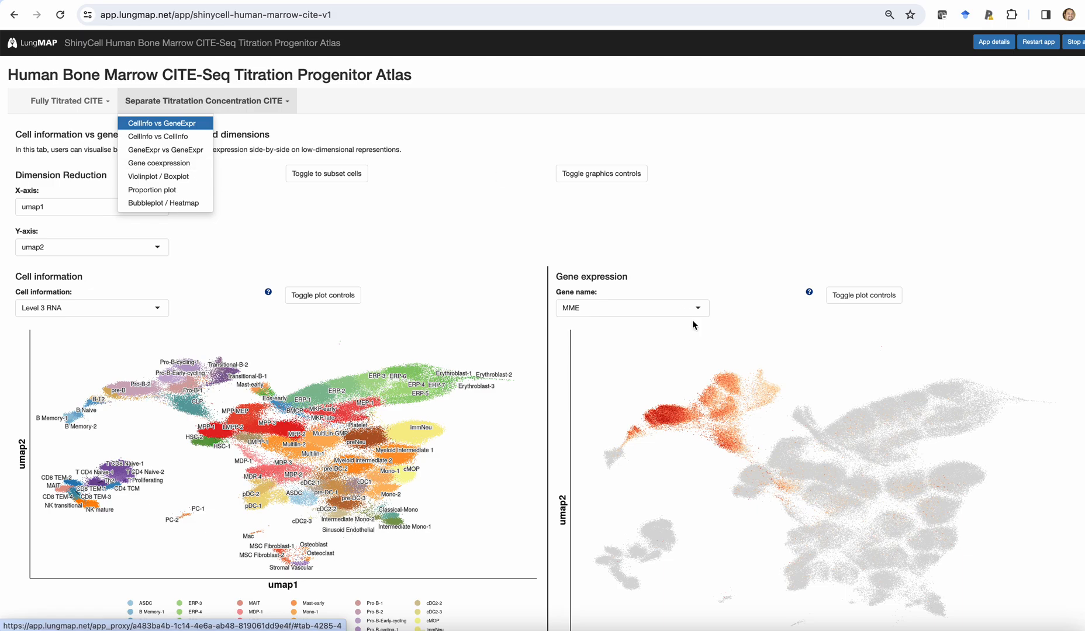
left_click(189, 138)
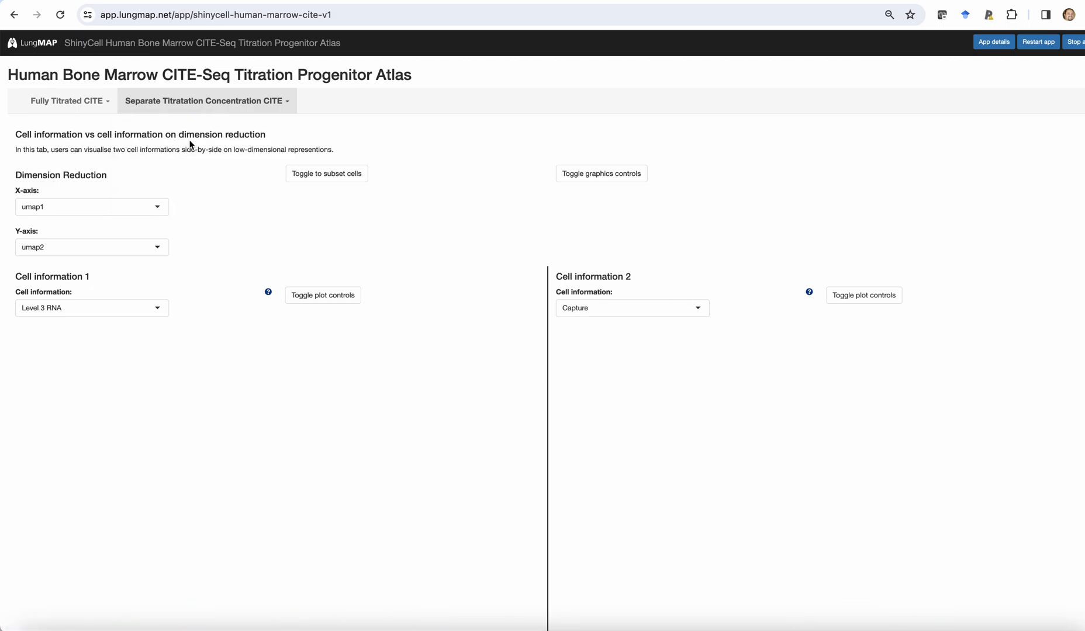
left_click(665, 311)
left_click_drag(699, 388, 709, 358)
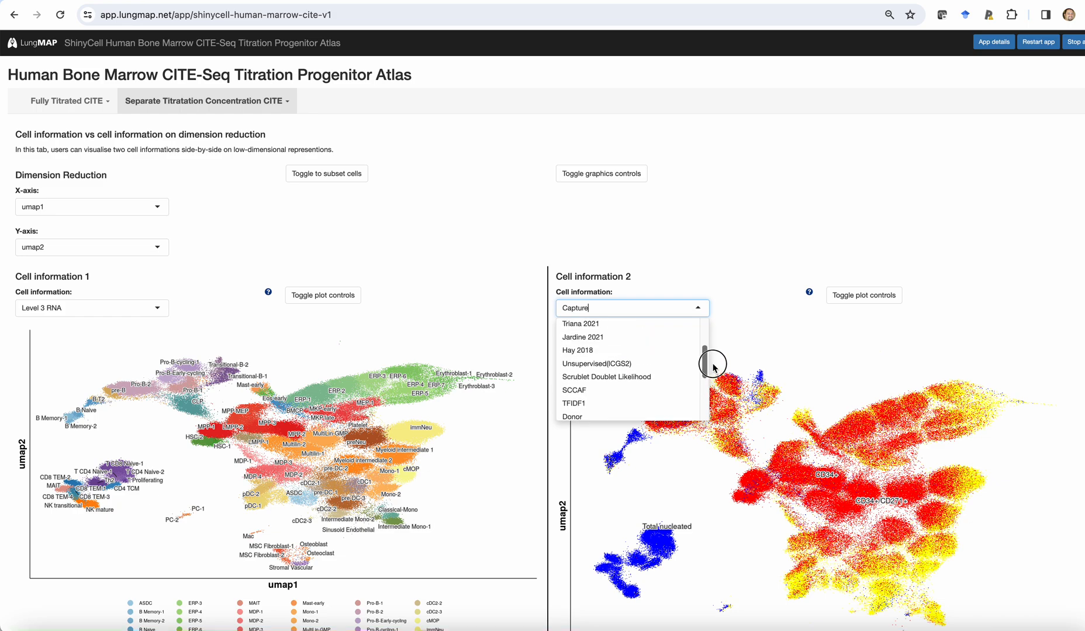
left_click(663, 380)
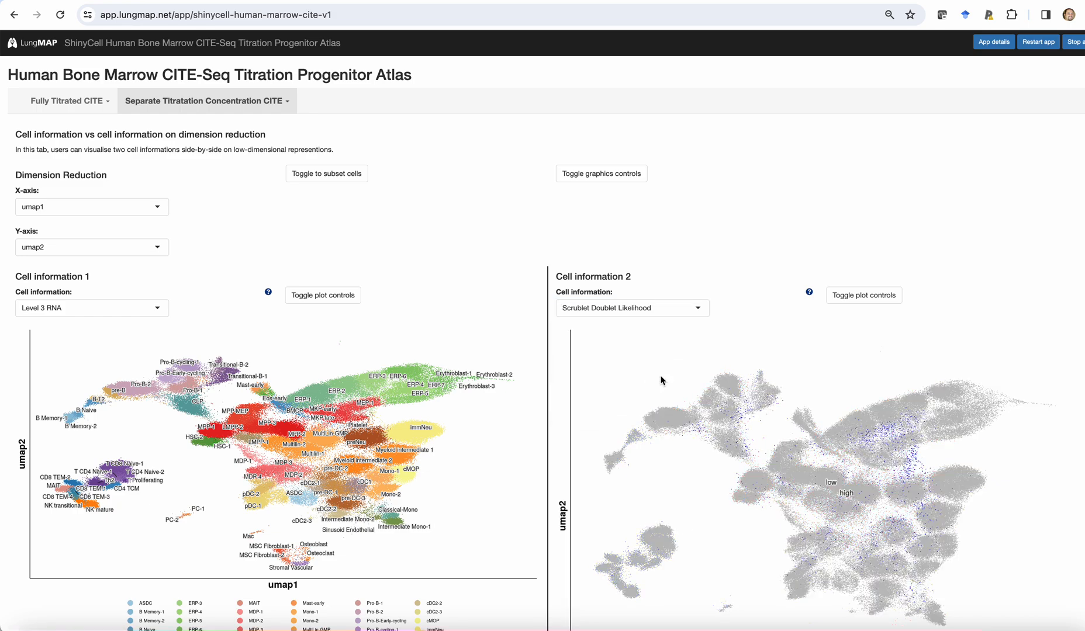
Show the separate-concentration GeneExpr vs GeneExpr view and reveal its cell subset options.
left_click(265, 107)
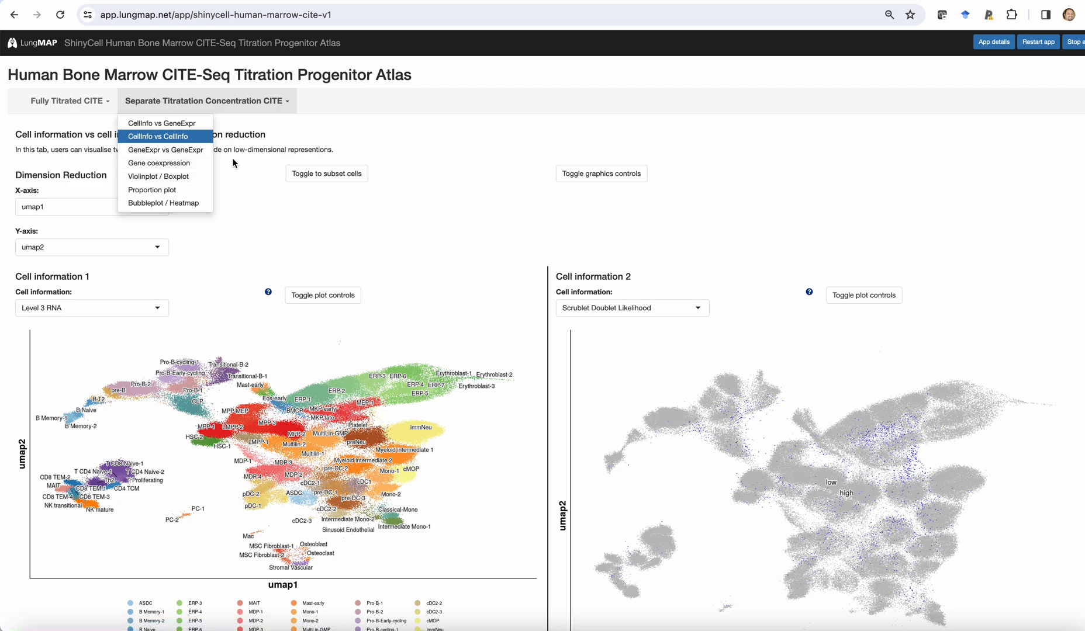
left_click(165, 150)
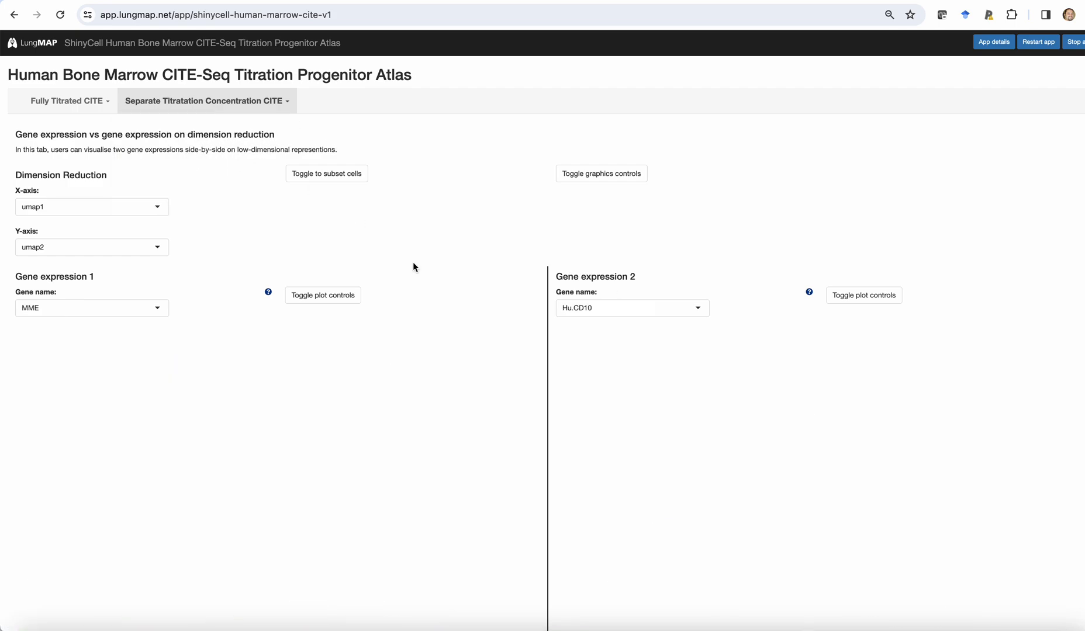
left_click(343, 176)
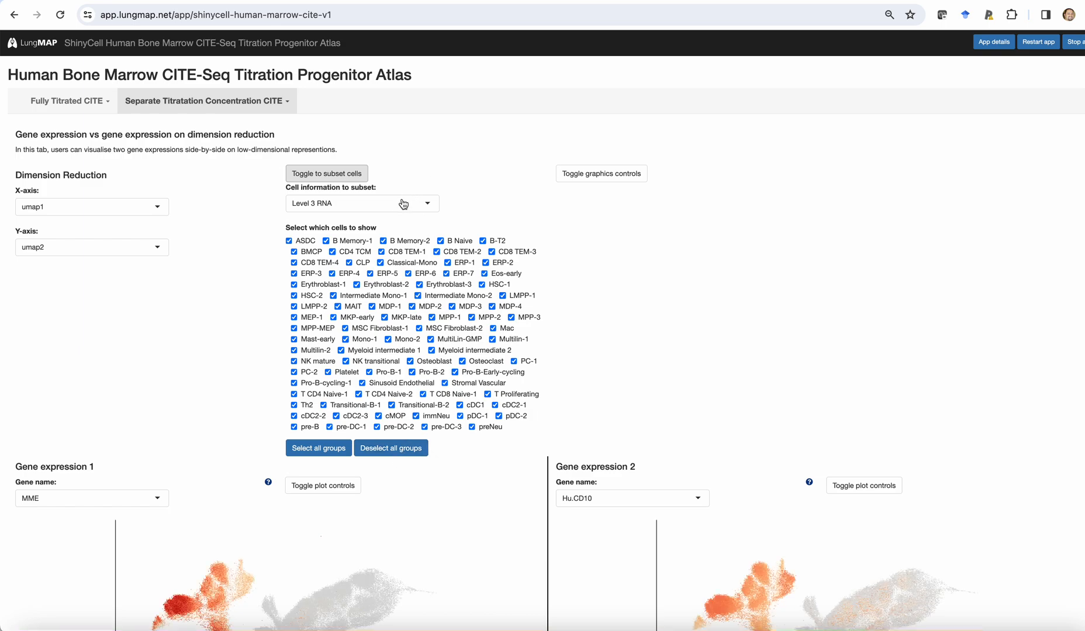
Show the separate-concentration Gene coexpression view and set the cell information to subset to Concentration.
left_click(257, 103)
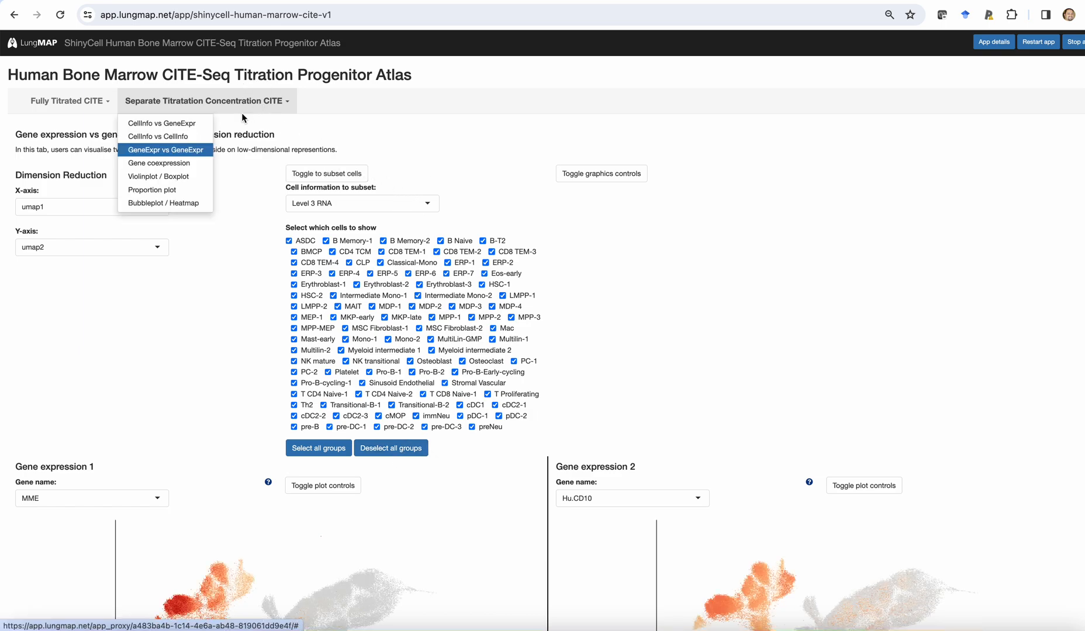
left_click(186, 164)
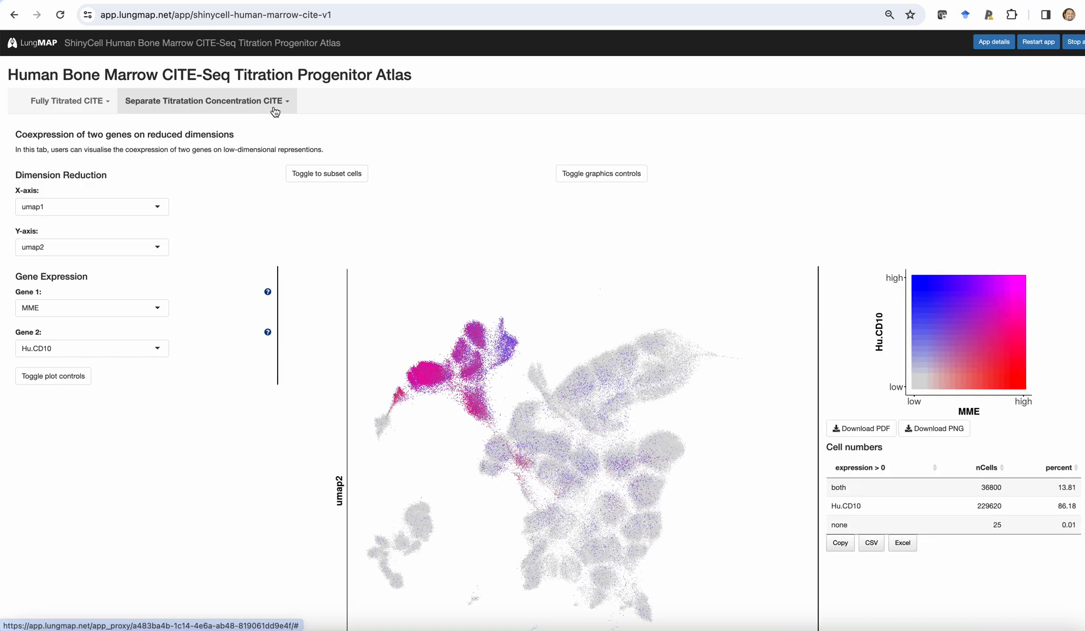
left_click(318, 174)
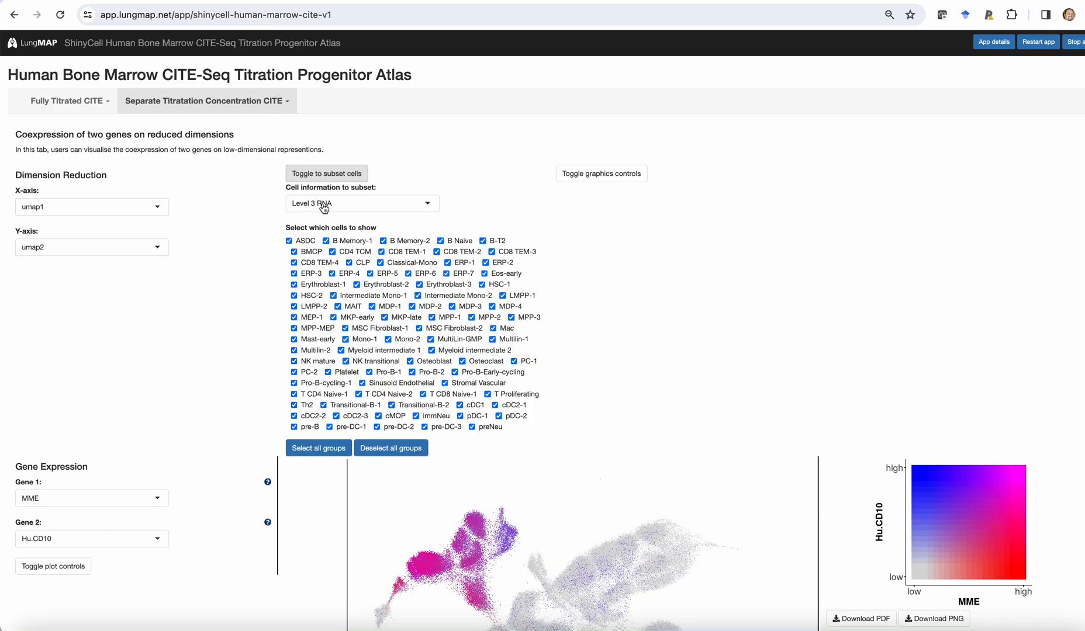
left_click(318, 204)
scroll(433, 255, "down", 5)
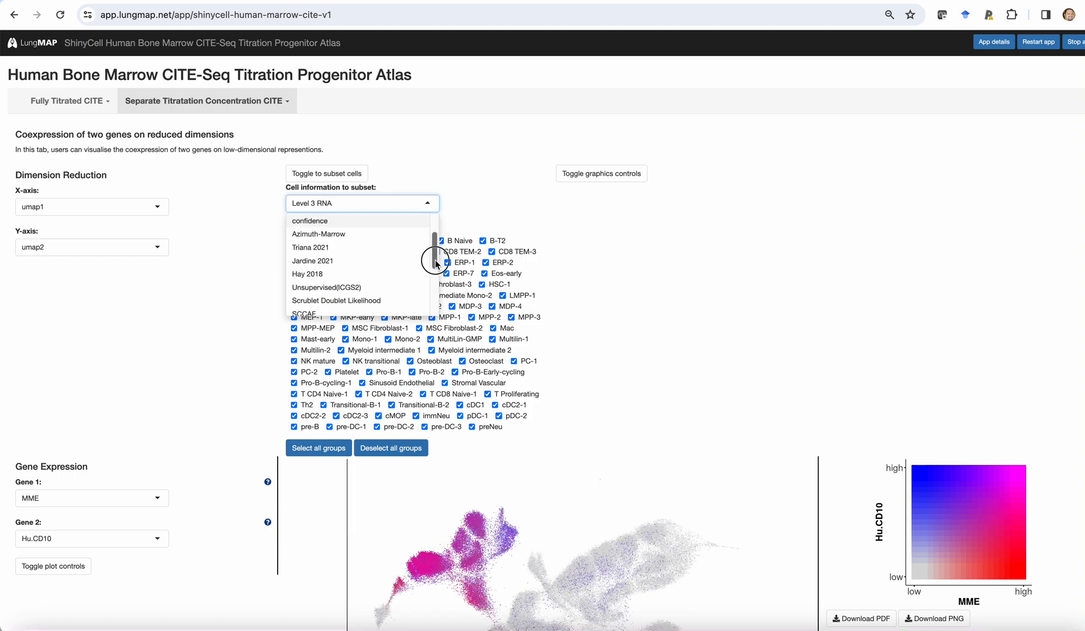
left_click(389, 258)
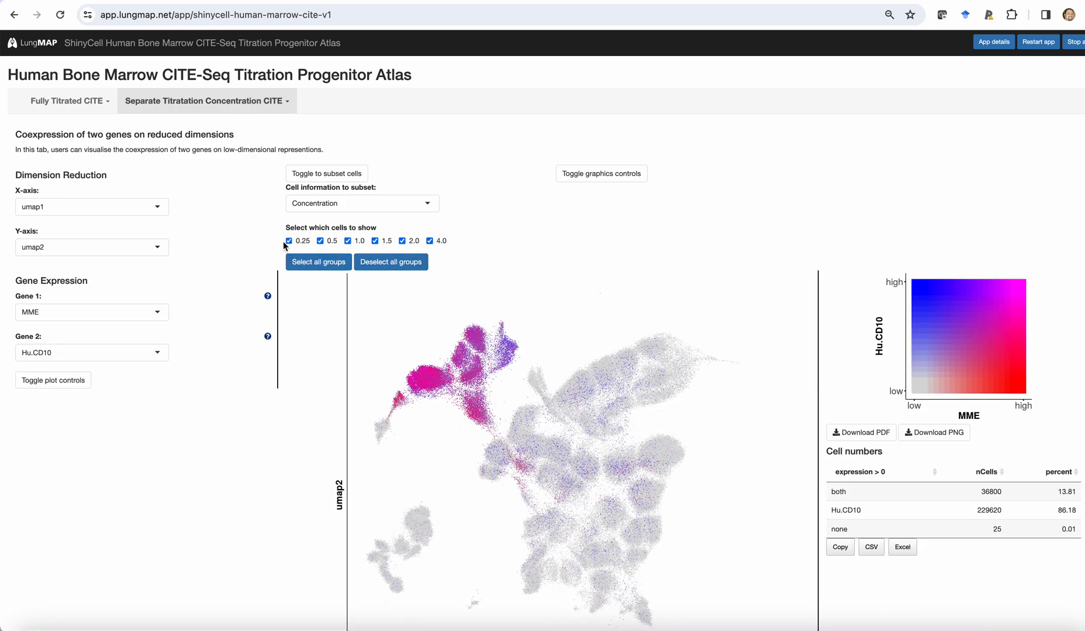
Restrict the gene coexpression plot to cells with the 1.5 concentration only.
left_click(401, 268)
left_click(374, 241)
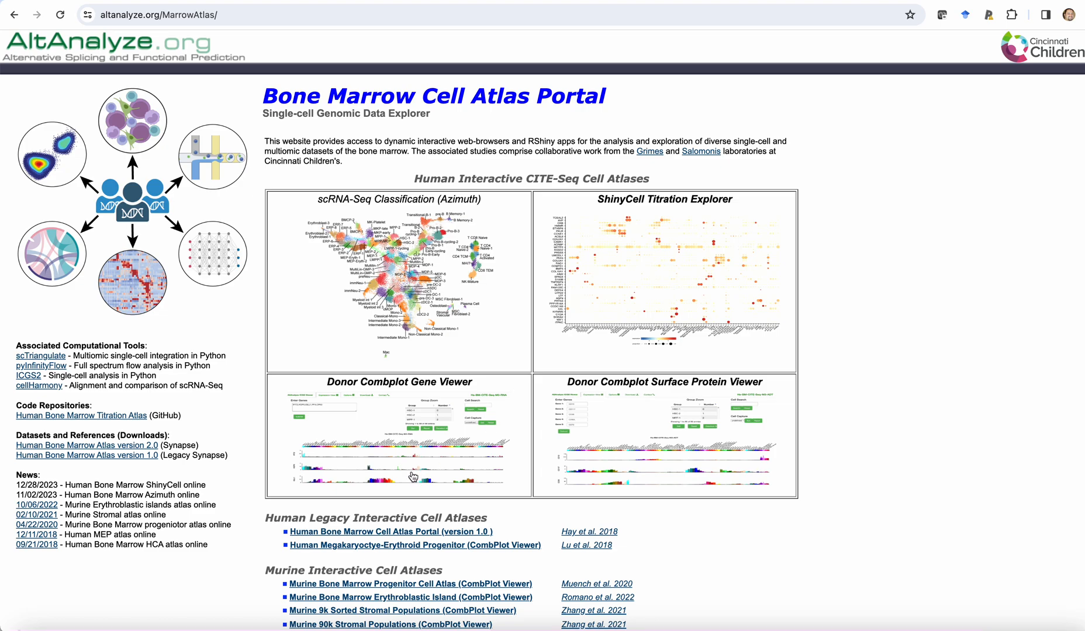
Open the portal's Donor Combplot Gene Viewer and plot only the gene IFIT2 in place of the default gene list.
left_click(419, 436)
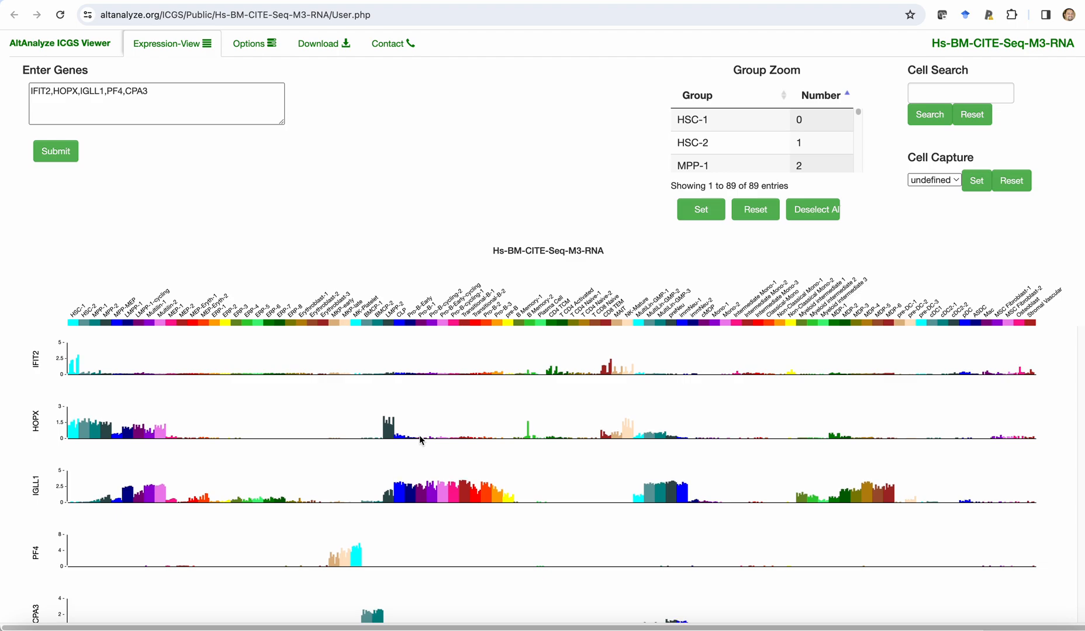
left_click(149, 89)
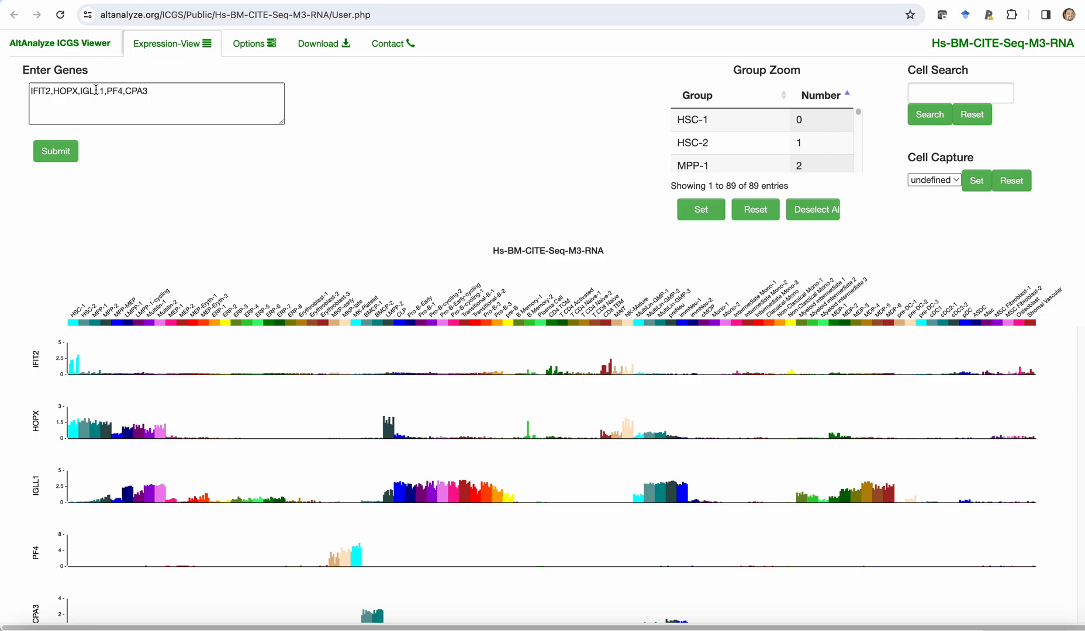
left_click_drag(170, 92, 2, 73)
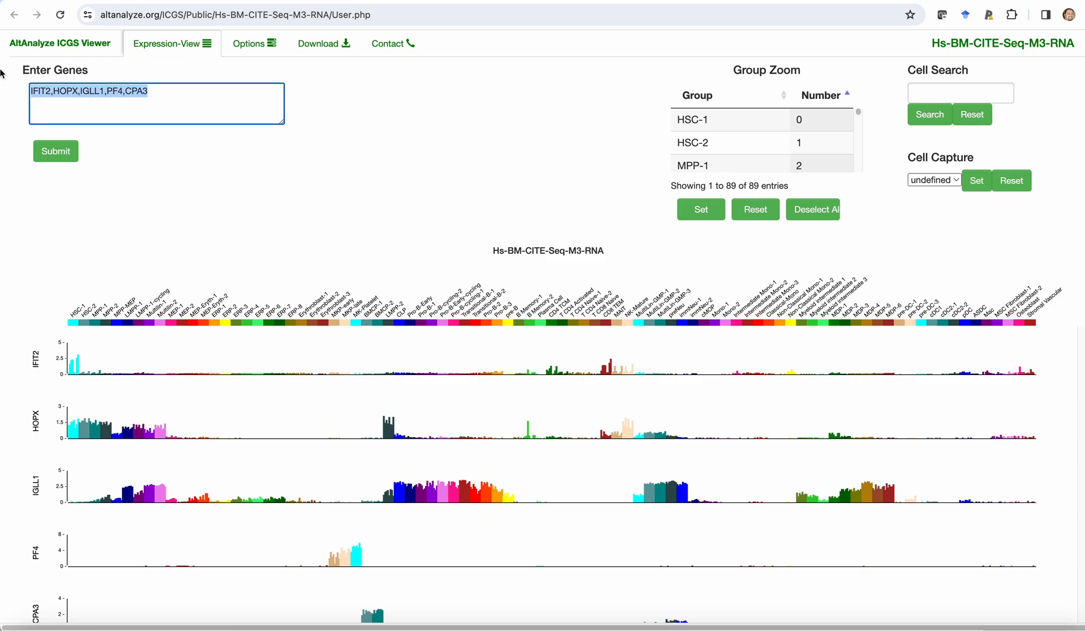
type("IFIT2")
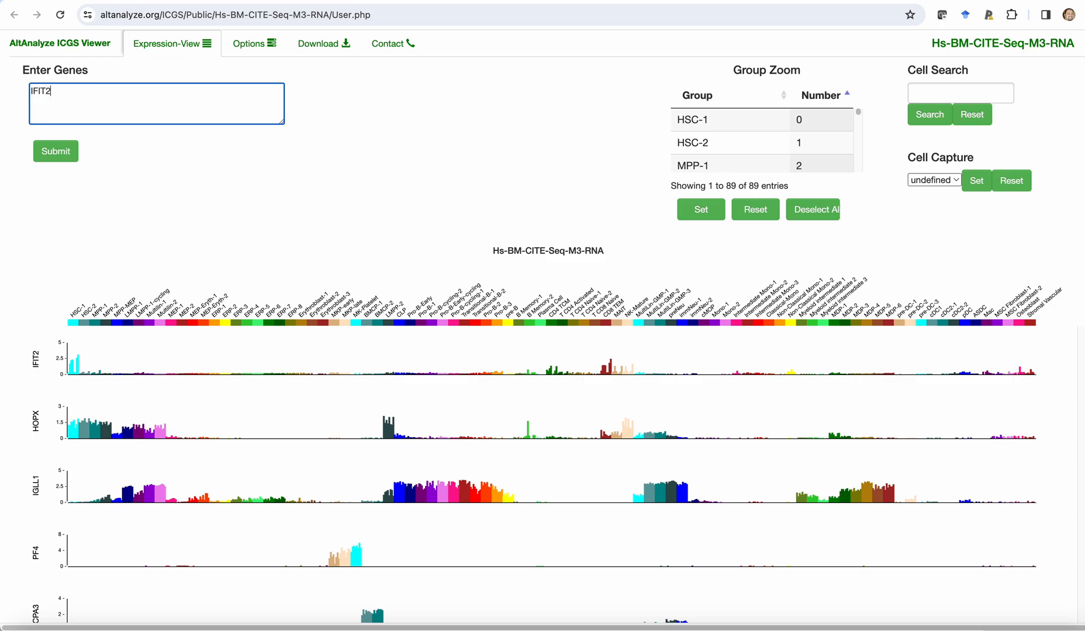
left_click(55, 156)
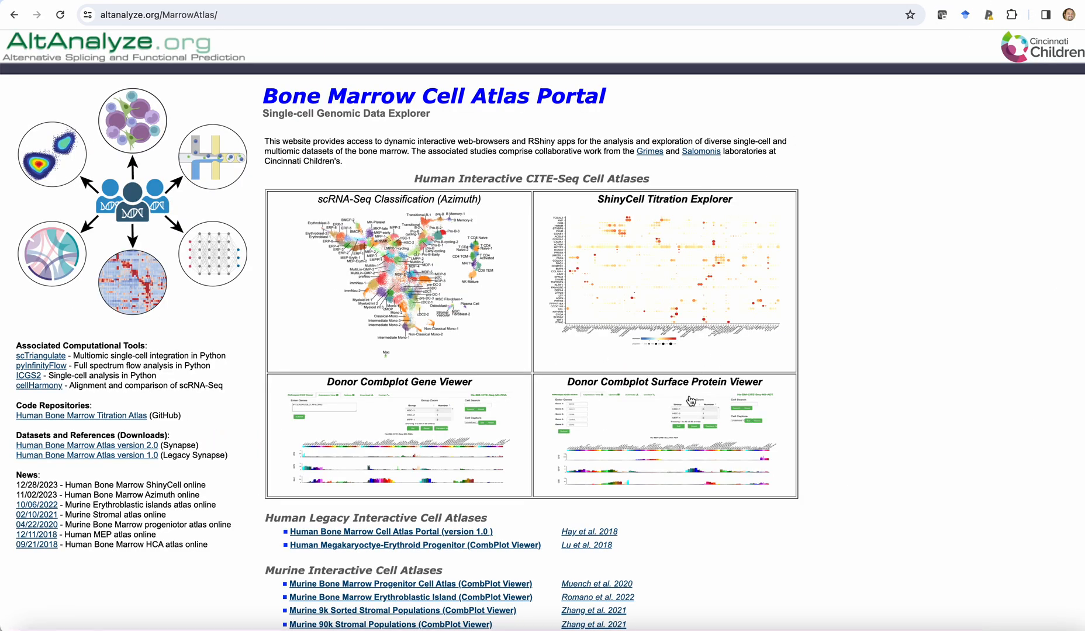
Open the Donor Combplot Surface Protein Viewer from the portal and replot the expression with Gene 1 set to CD90.
left_click(690, 397)
left_click(115, 95)
key("BackSpace")
key("BackSpace")
key("BackSpace")
key("BackSpace")
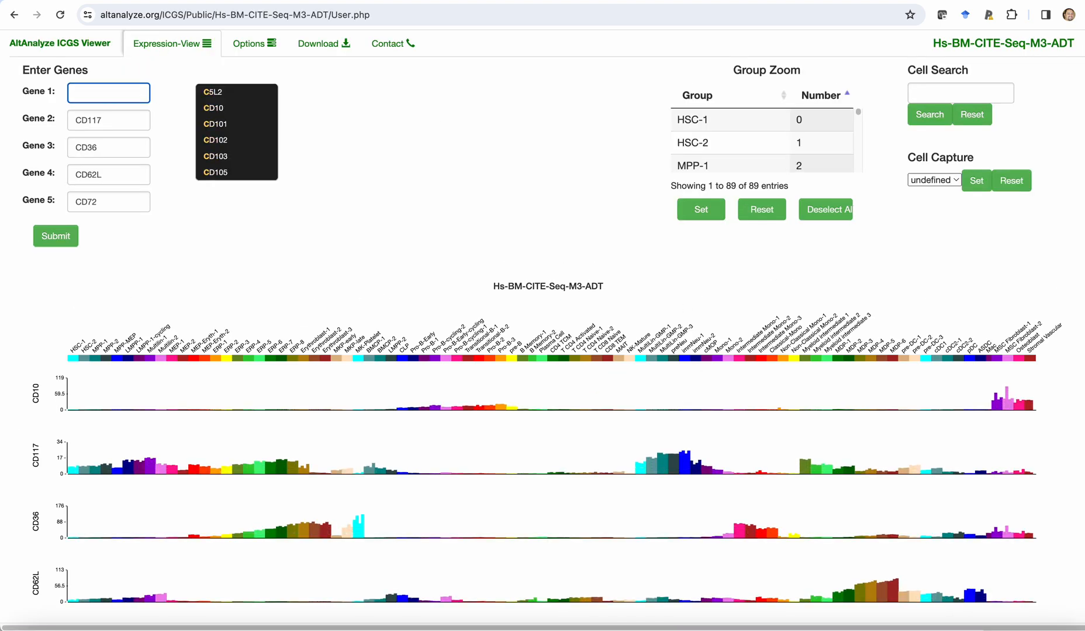
type("CD90")
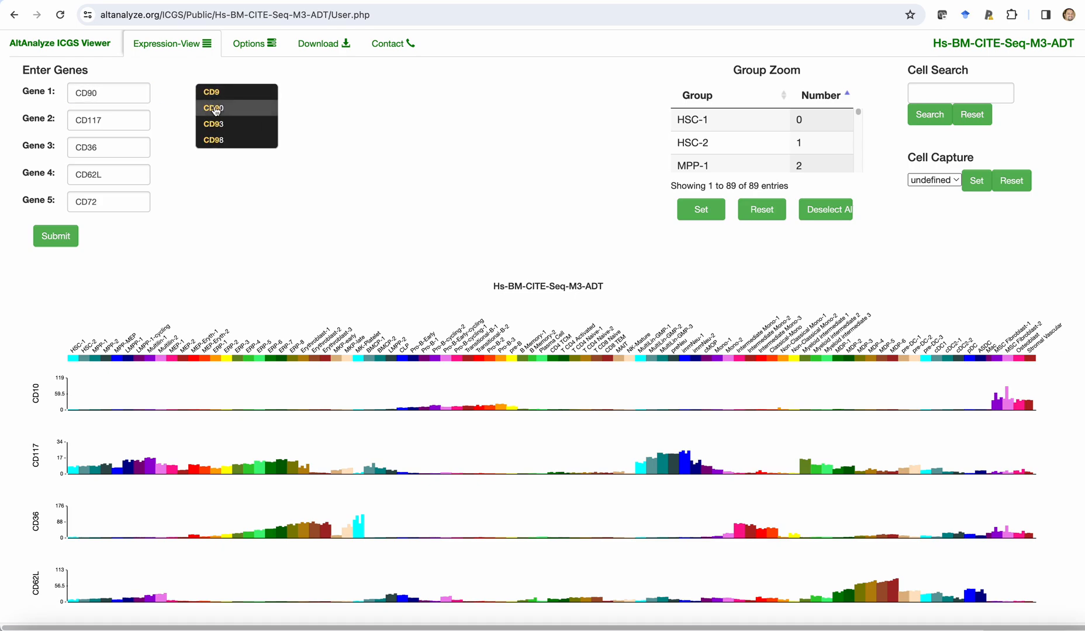
left_click(212, 107)
left_click(68, 239)
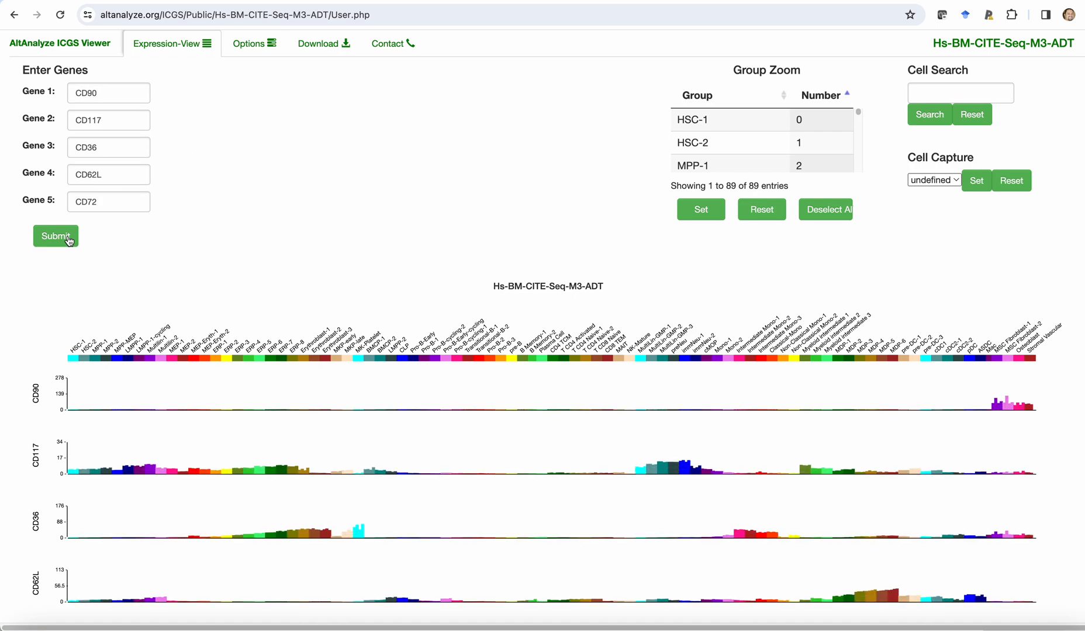